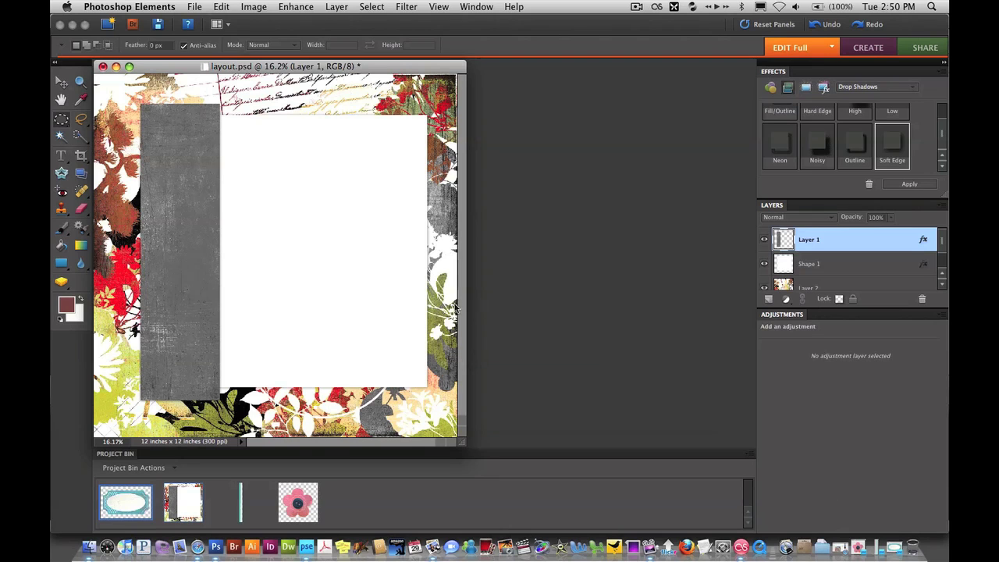
Step: Open COL_Notes_6 and drag the teal label into layout.psd as new Layer 3
{"action": "double_click", "coordinate": [116, 509]}
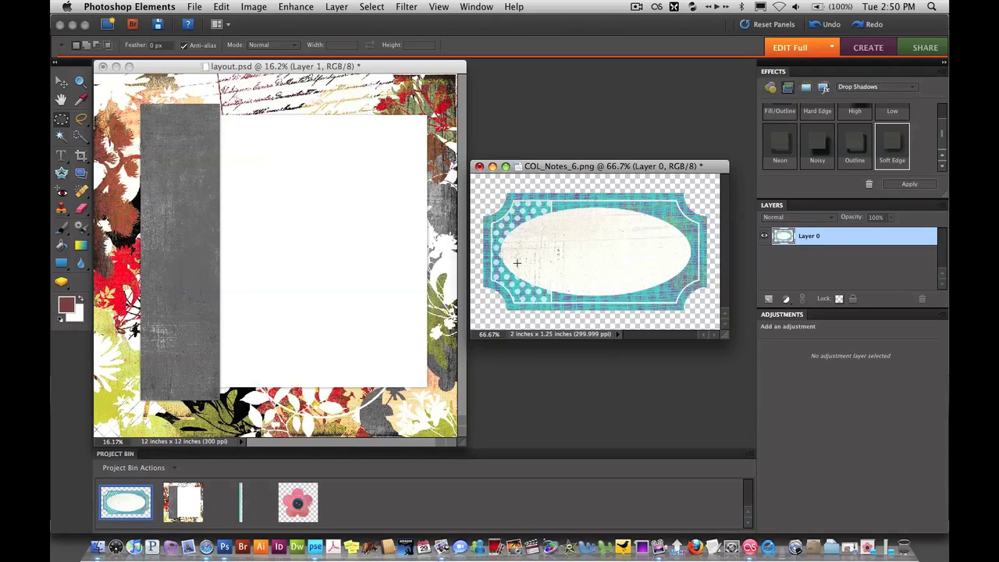
{"action": "key", "text": "v"}
{"action": "left_click_drag", "start_coordinate": [512, 287], "coordinate": [197, 312]}
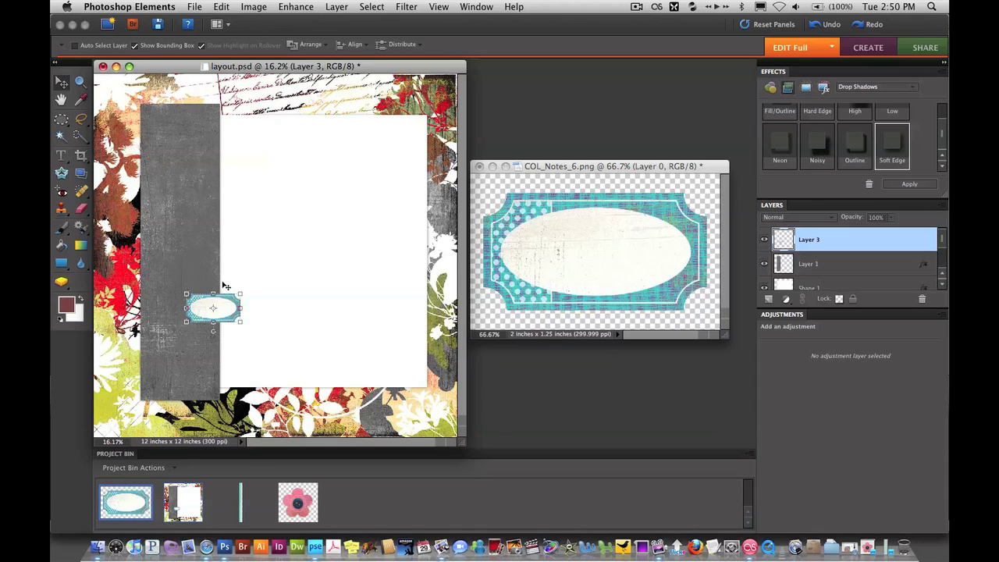
{"action": "left_click", "coordinate": [788, 315]}
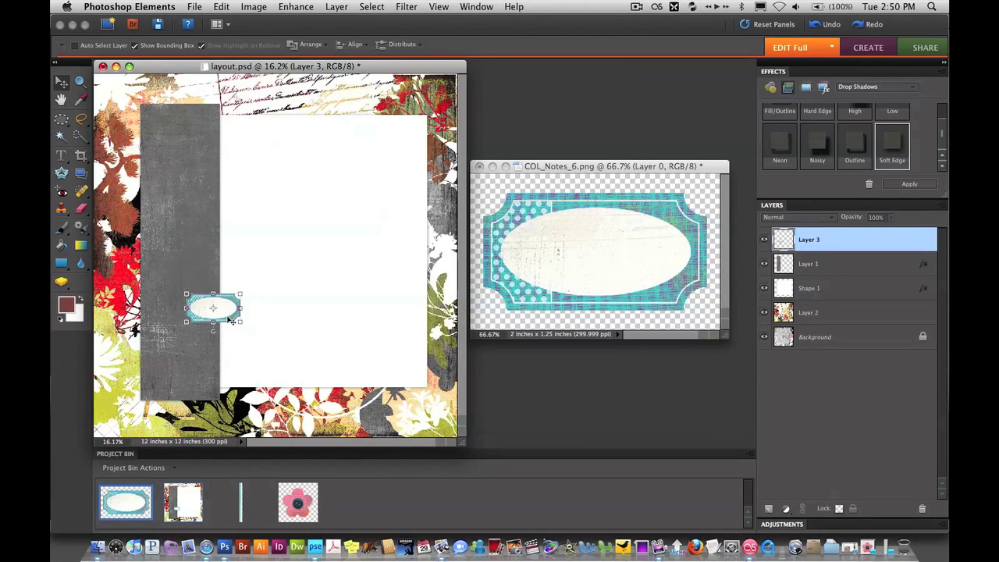
Step: Move the teal label down to the white page's bottom edge over the grey strip, zoomed in
{"action": "left_click_drag", "start_coordinate": [232, 320], "coordinate": [243, 371]}
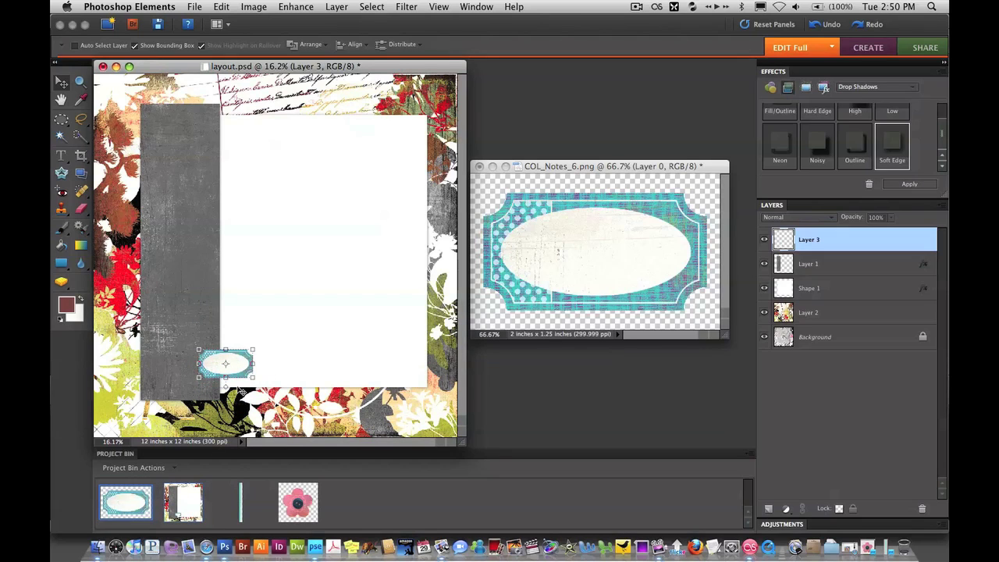
{"action": "key", "text": "super+equal"}
{"action": "key", "text": "super+equal"}
{"action": "key", "text": "super+equal"}
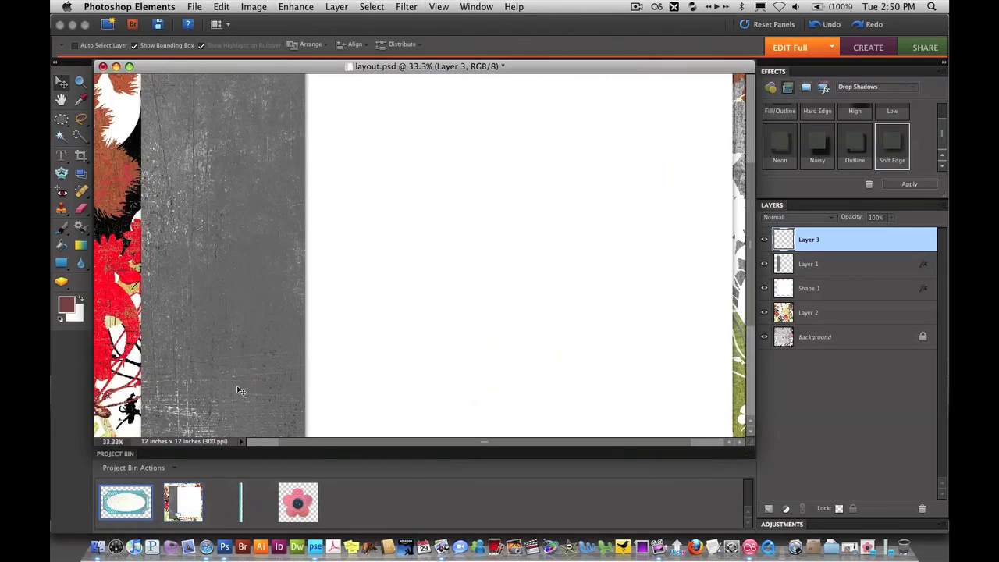
{"action": "scroll", "coordinate": [309, 263], "scroll_direction": "down", "scroll_amount": 5}
{"action": "scroll", "coordinate": [374, 288], "scroll_direction": "left", "scroll_amount": 2}
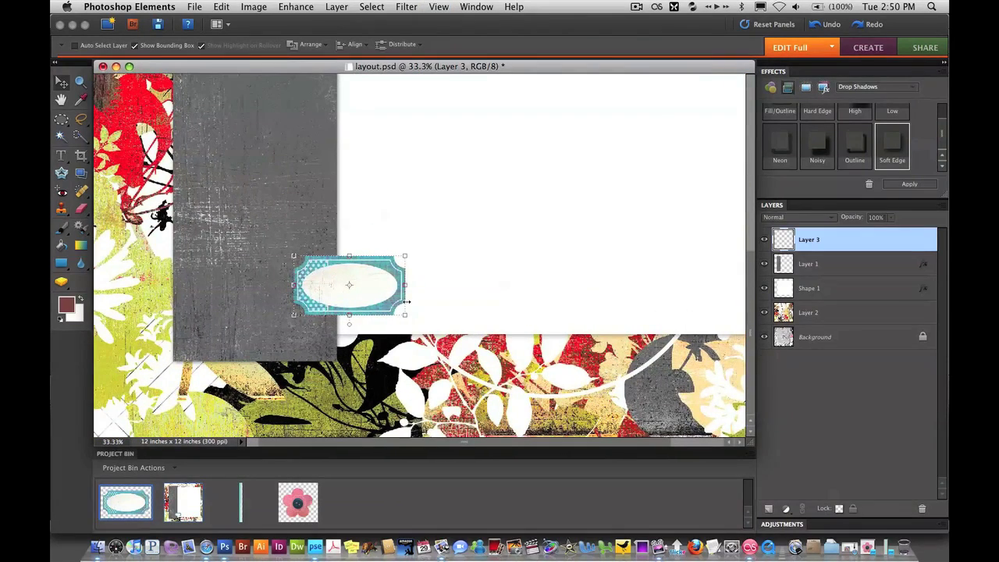
{"action": "key", "text": "super+equal"}
{"action": "key", "text": "super+equal"}
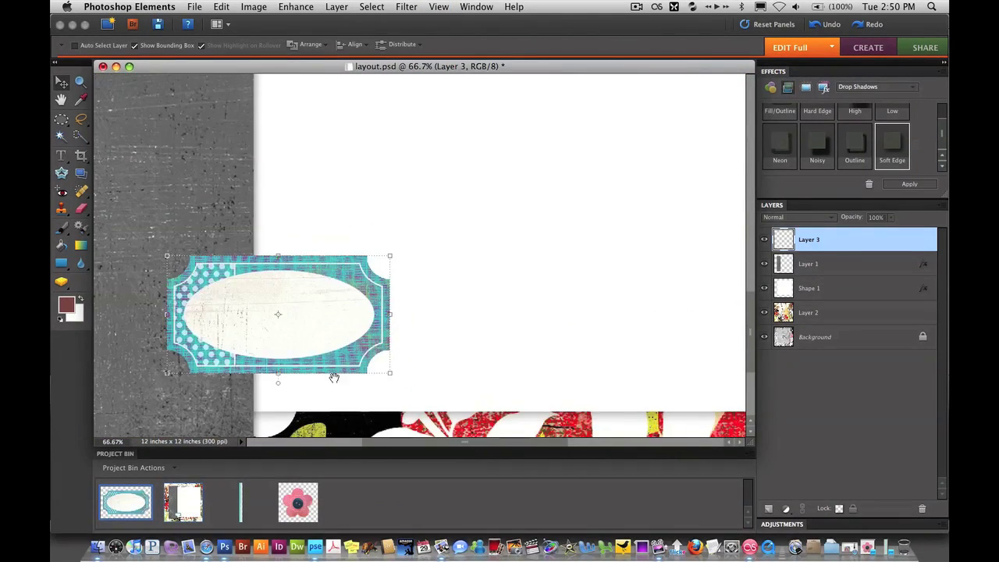
{"action": "left_click_drag", "start_coordinate": [330, 375], "coordinate": [447, 259]}
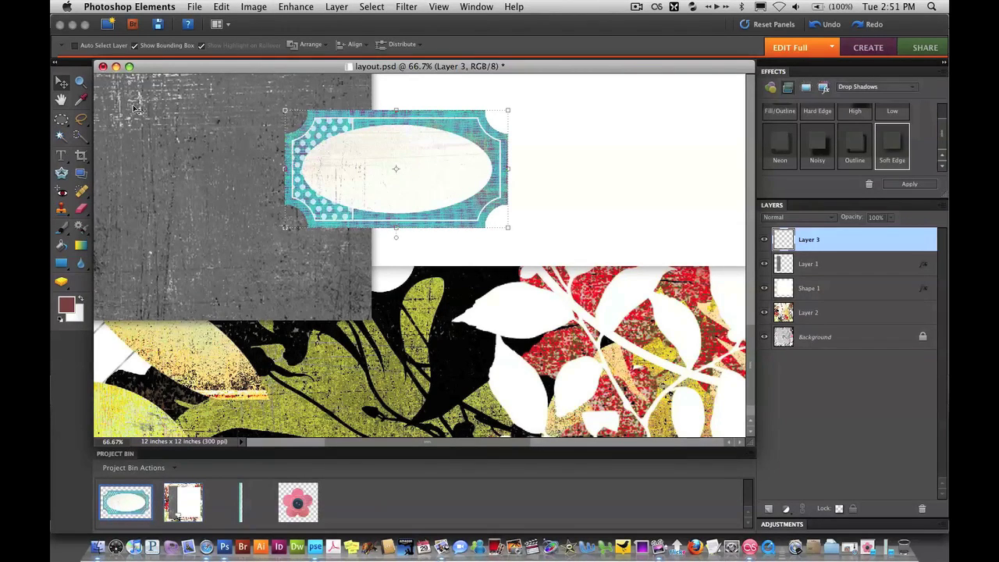
{"action": "left_click", "coordinate": [67, 123]}
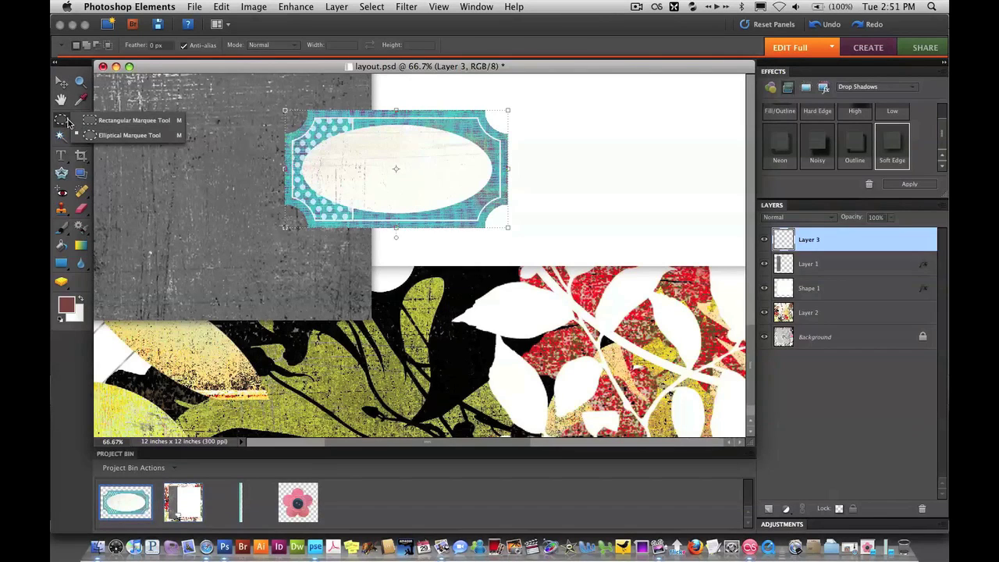
Step: Draw an elliptical marquee over the label's cream oval and nudge it to fit
{"action": "left_click", "coordinate": [88, 123]}
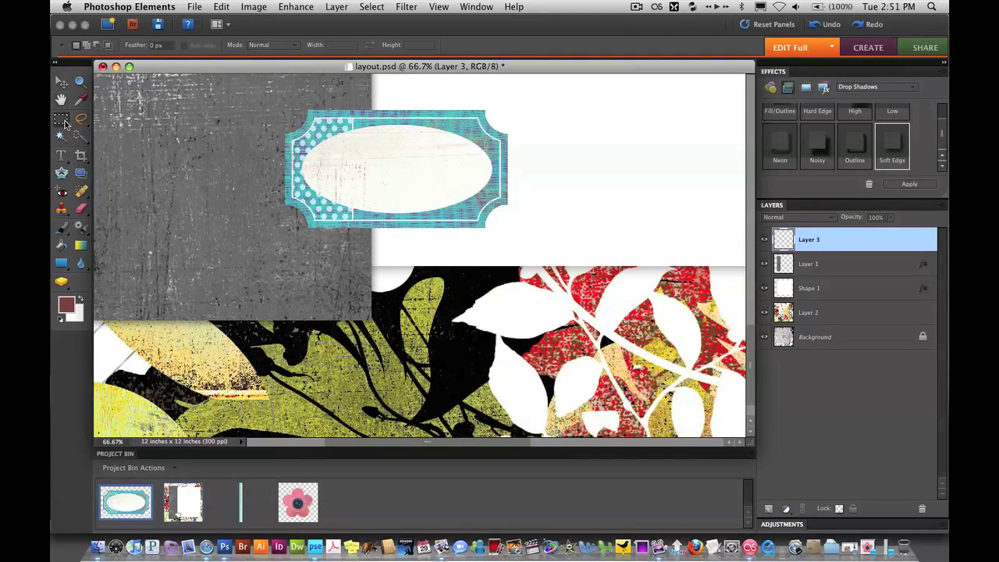
{"action": "left_click", "coordinate": [66, 123]}
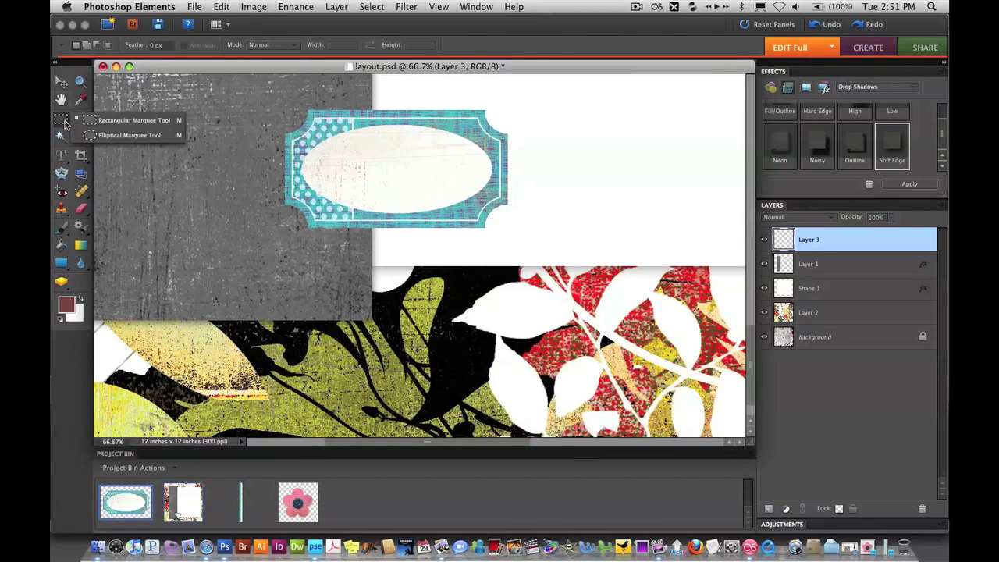
{"action": "left_click", "coordinate": [138, 139]}
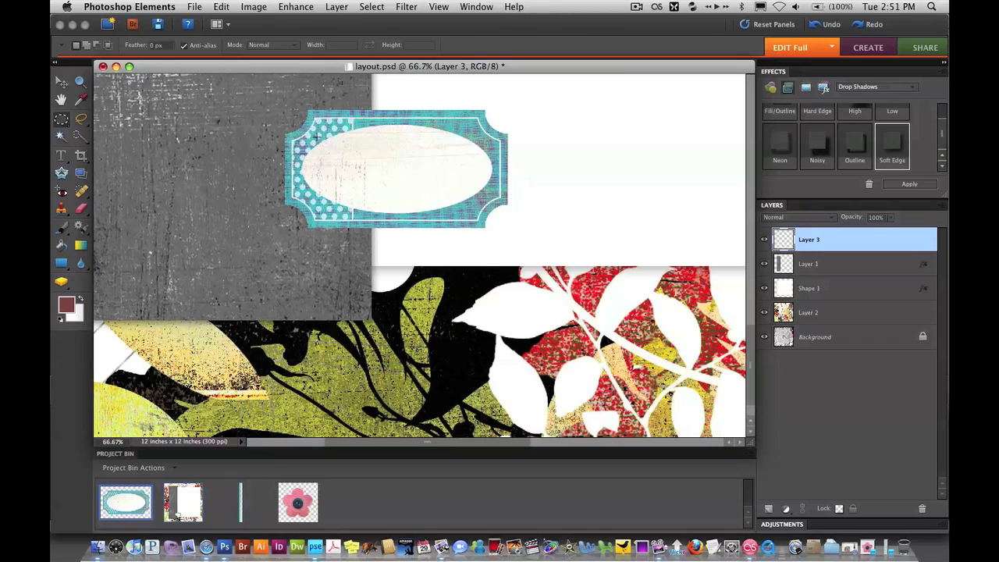
{"action": "left_click_drag", "start_coordinate": [310, 129], "coordinate": [496, 219]}
{"action": "left_click_drag", "start_coordinate": [490, 220], "coordinate": [471, 196]}
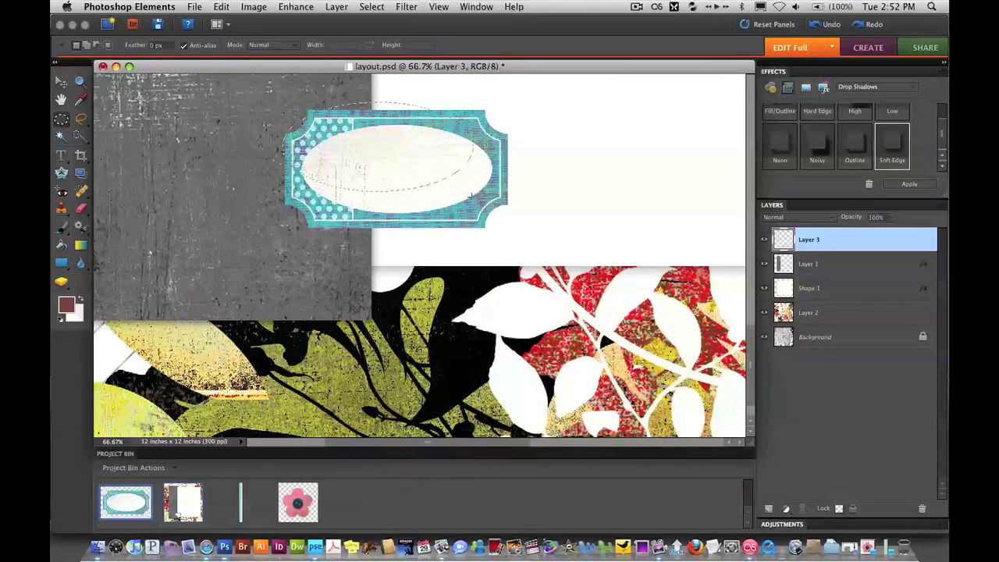
{"action": "left_click_drag", "start_coordinate": [514, 219], "coordinate": [493, 212]}
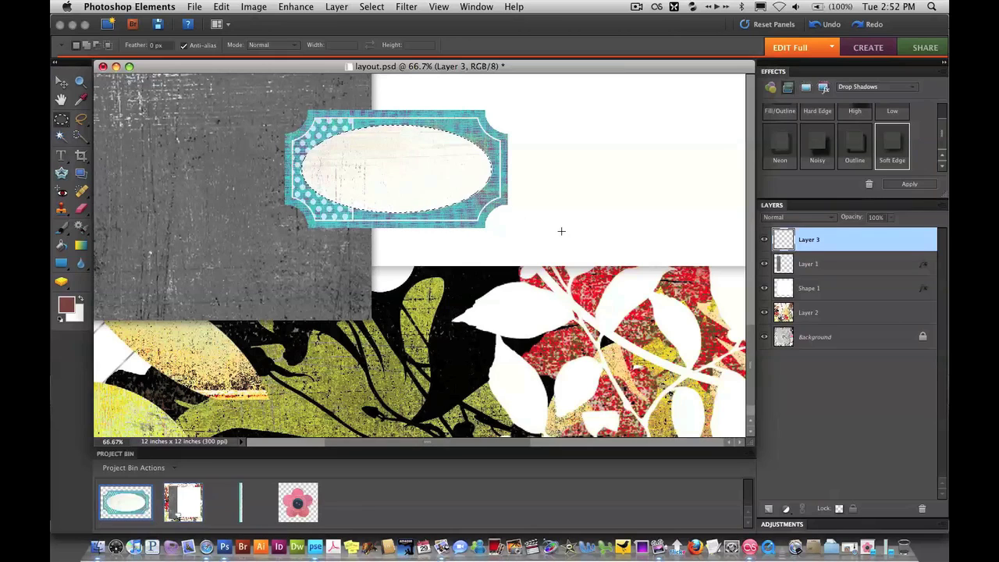
{"action": "left_click", "coordinate": [226, 8]}
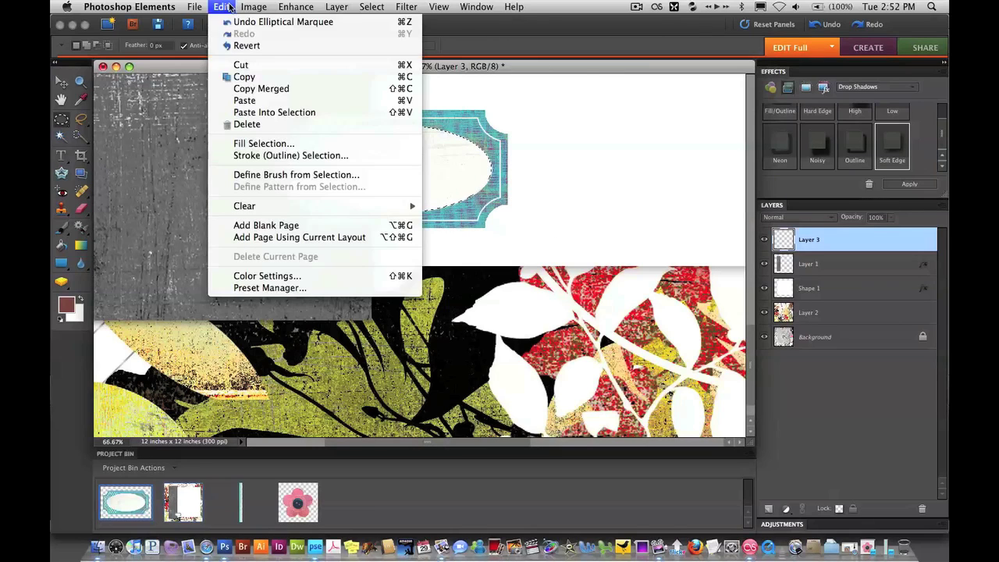
Step: Copy the selected cream oval and paste it as new Layer 4
{"action": "left_click", "coordinate": [243, 78]}
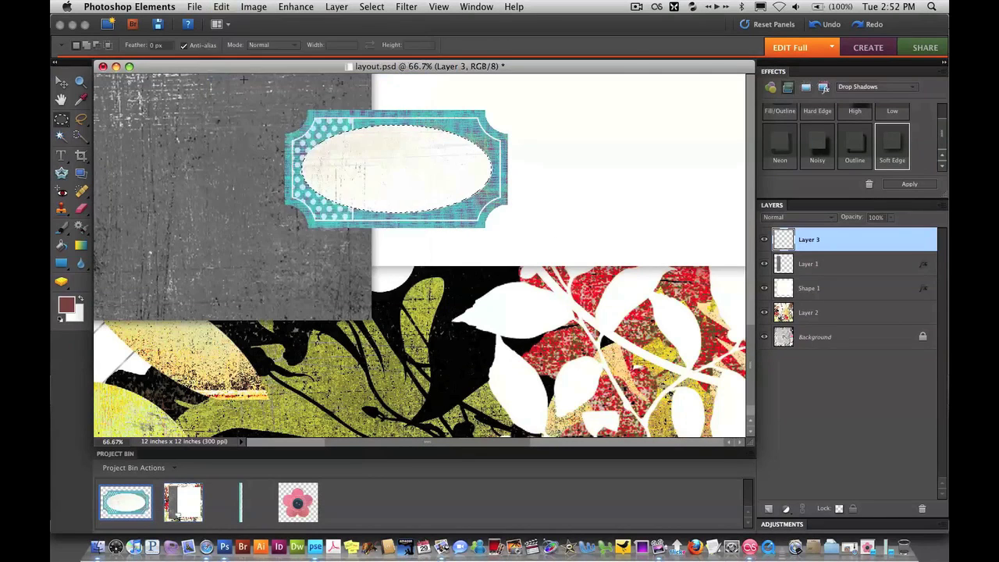
{"action": "left_click", "coordinate": [221, 6]}
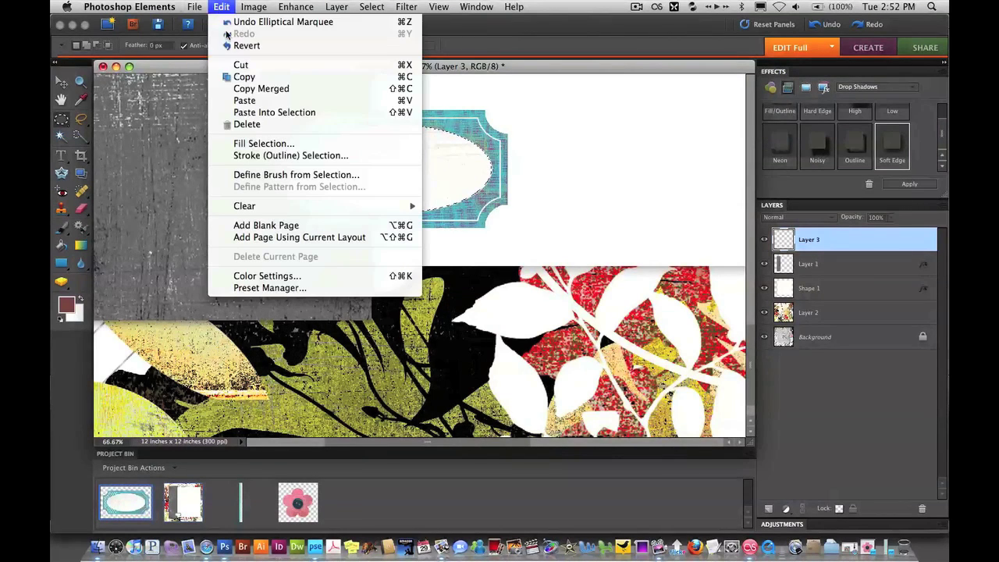
{"action": "left_click", "coordinate": [244, 100]}
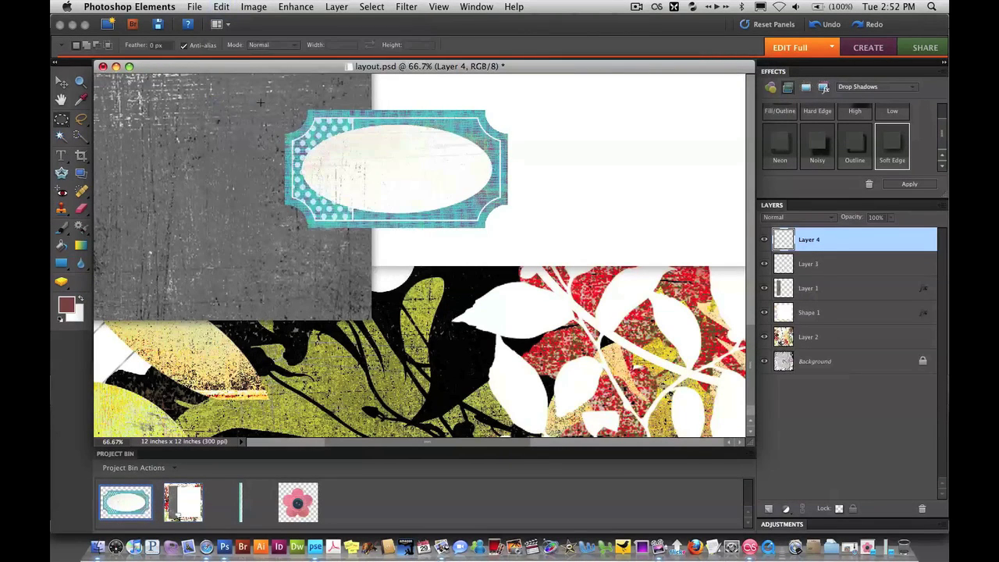
{"action": "double_click", "coordinate": [817, 244]}
{"action": "key", "text": "Return"}
Step: Test-move the pasted oval, undo the move, and make Layer 3 active
{"action": "key", "text": "v"}
{"action": "left_click_drag", "start_coordinate": [406, 183], "coordinate": [328, 234]}
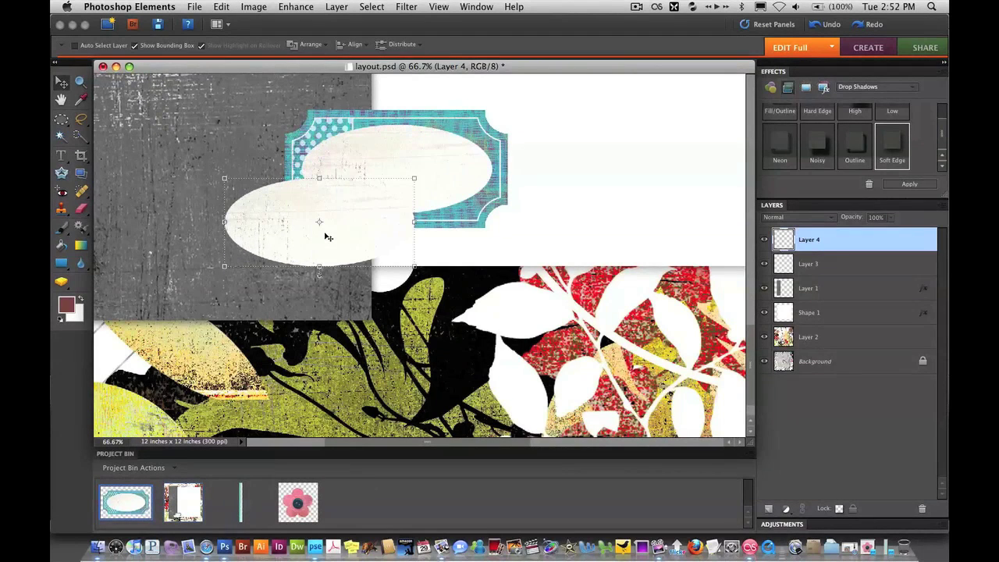
{"action": "key", "text": "super+z"}
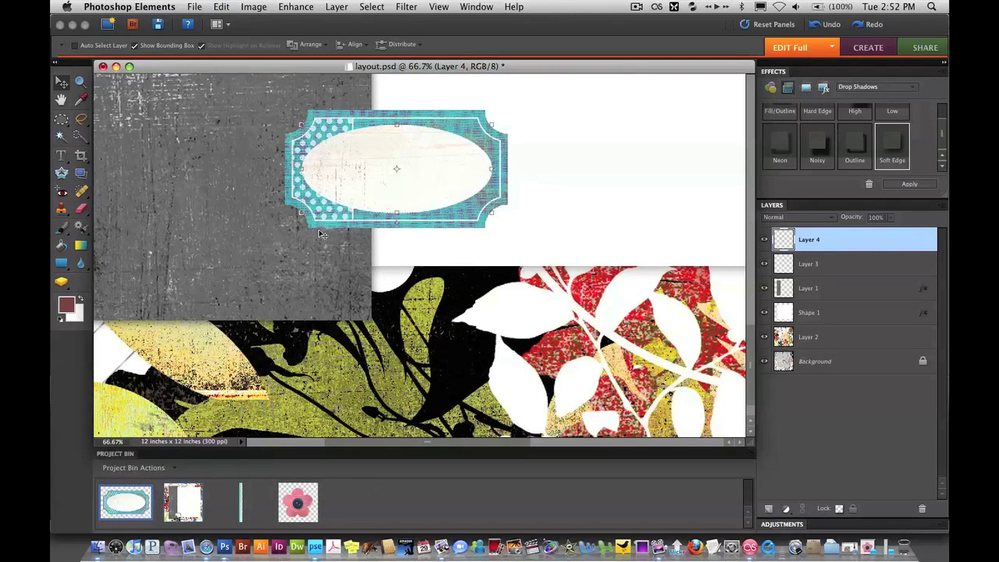
{"action": "left_click", "coordinate": [809, 266]}
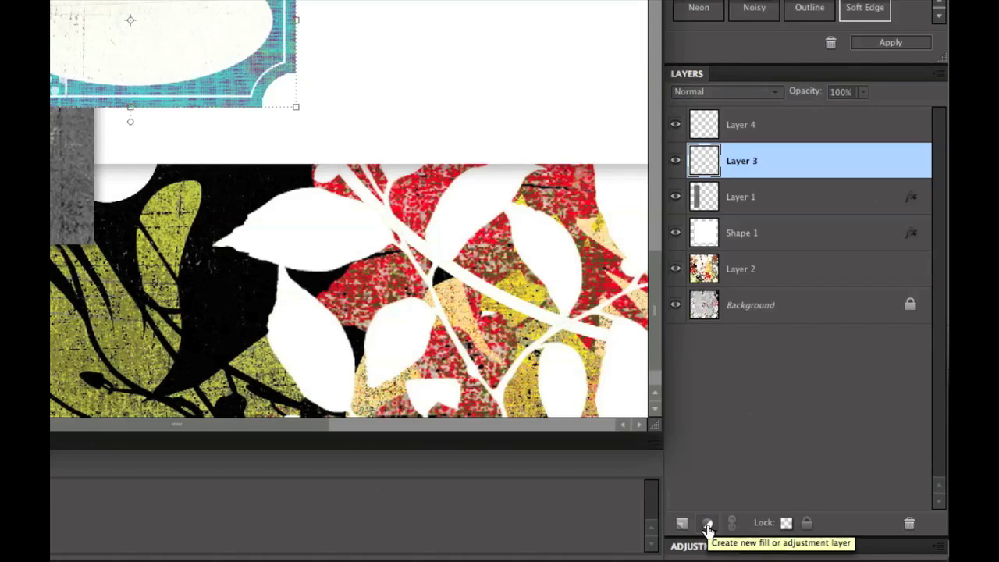
Step: Add a Hue/Saturation adjustment layer and clip it to the teal label's Layer 3
{"action": "left_click", "coordinate": [708, 523]}
{"action": "left_click", "coordinate": [708, 523]}
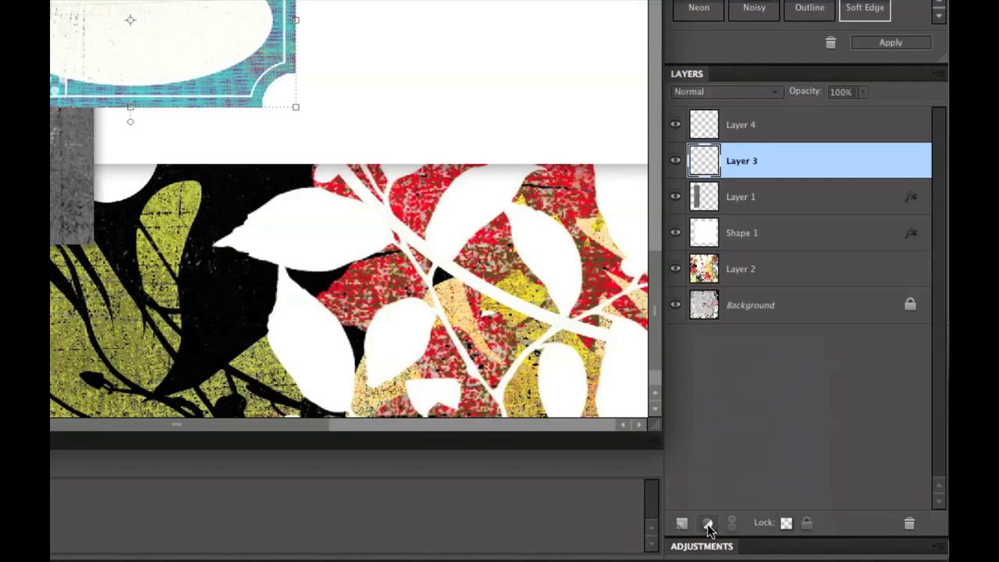
{"action": "left_click", "coordinate": [708, 523]}
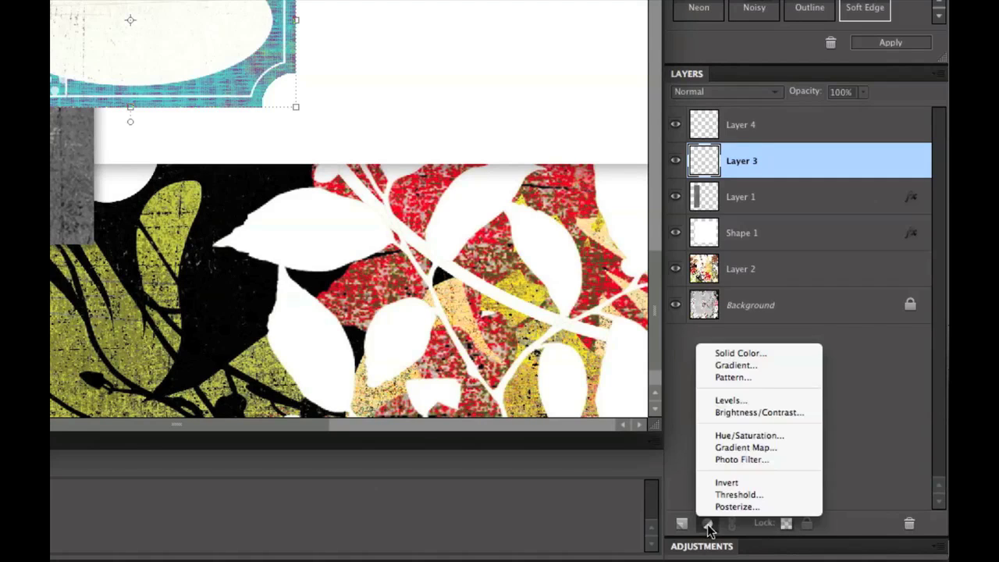
{"action": "left_click", "coordinate": [736, 434]}
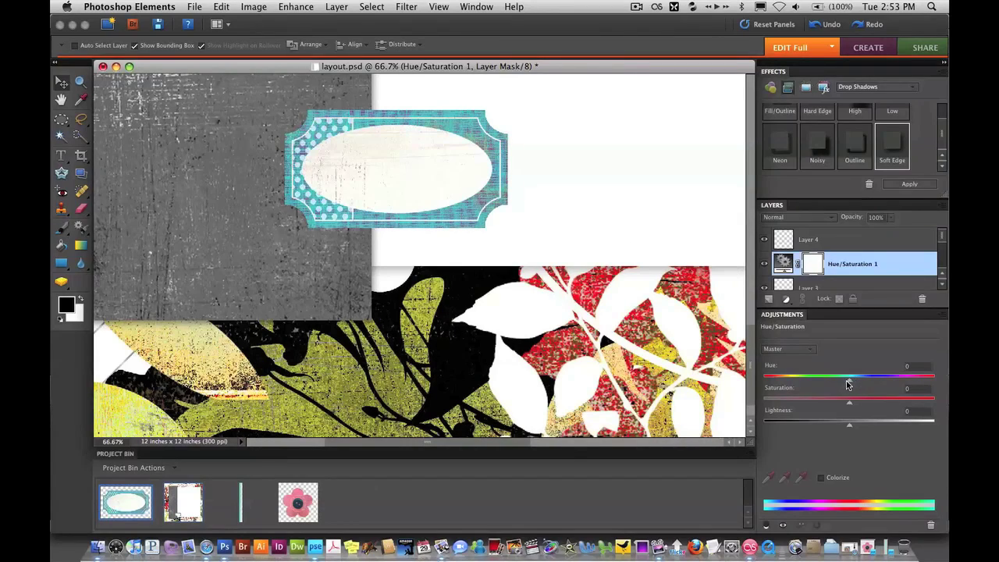
{"action": "mouse_move", "coordinate": [848, 384]}
{"action": "left_mouse_down"}
{"action": "mouse_move", "coordinate": [792, 384]}
{"action": "mouse_move", "coordinate": [941, 386]}
{"action": "mouse_move", "coordinate": [846, 380]}
{"action": "left_mouse_up"}
{"action": "left_click", "coordinate": [766, 528]}
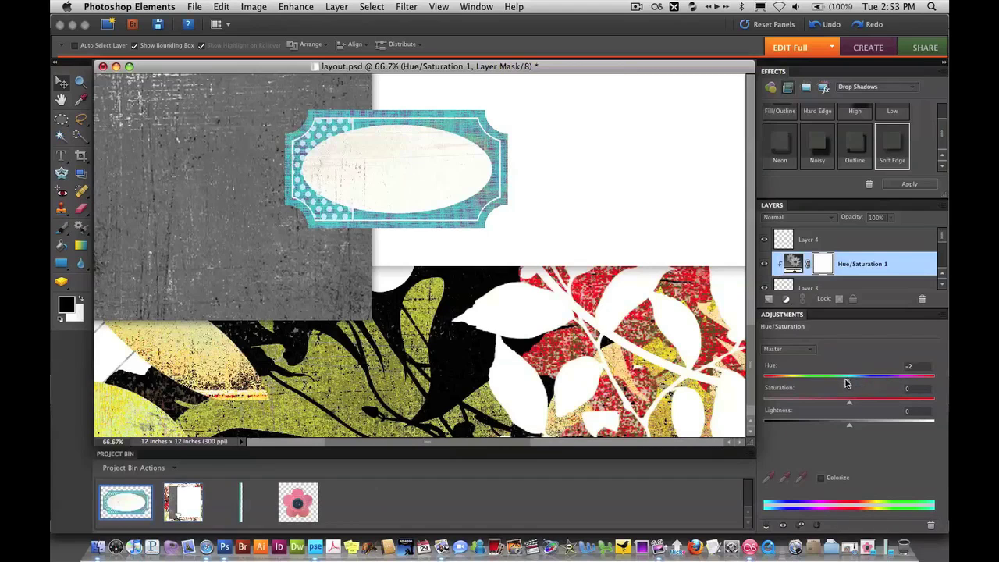
Step: Set Hue -124, Saturation +22 and Lightness +6 to turn the label green
{"action": "left_click_drag", "start_coordinate": [848, 379], "coordinate": [782, 380]}
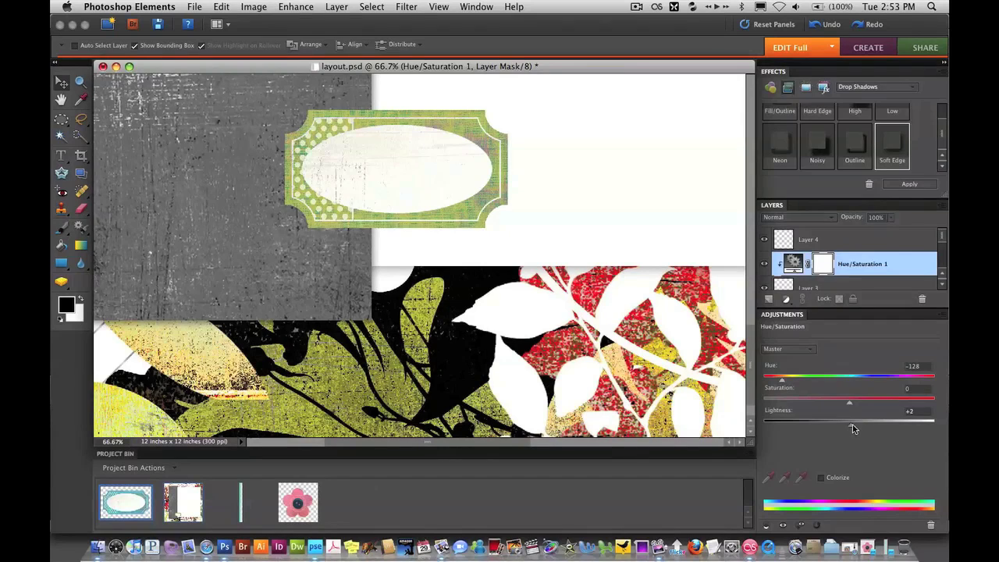
{"action": "left_click_drag", "start_coordinate": [854, 425], "coordinate": [948, 411]}
{"action": "left_click_drag", "start_coordinate": [887, 406], "coordinate": [859, 407]}
{"action": "left_click_drag", "start_coordinate": [783, 381], "coordinate": [781, 382]}
{"action": "left_click_drag", "start_coordinate": [857, 405], "coordinate": [856, 406]}
{"action": "left_click_drag", "start_coordinate": [784, 379], "coordinate": [785, 382]}
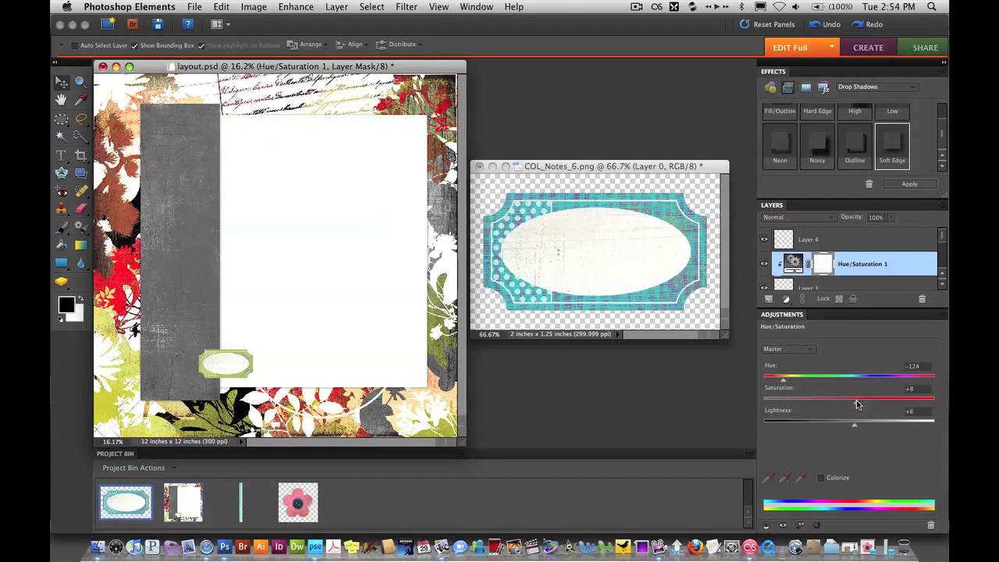
{"action": "left_click_drag", "start_coordinate": [857, 405], "coordinate": [867, 405]}
{"action": "left_click", "coordinate": [781, 315]}
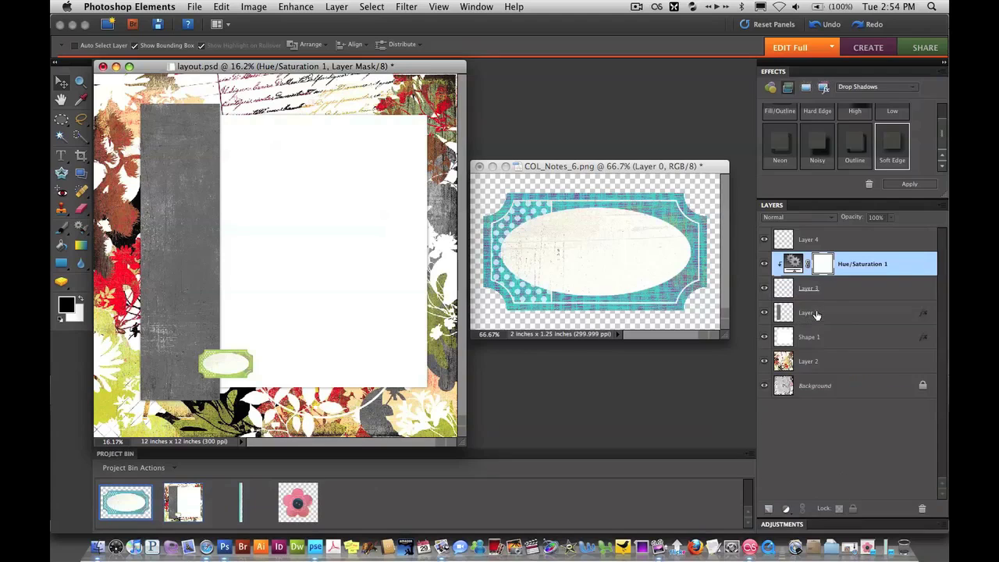
Step: Link Layer 4, Hue/Saturation 1 and Layer 3, then nudge the green label into place
{"action": "left_click", "coordinate": [844, 242]}
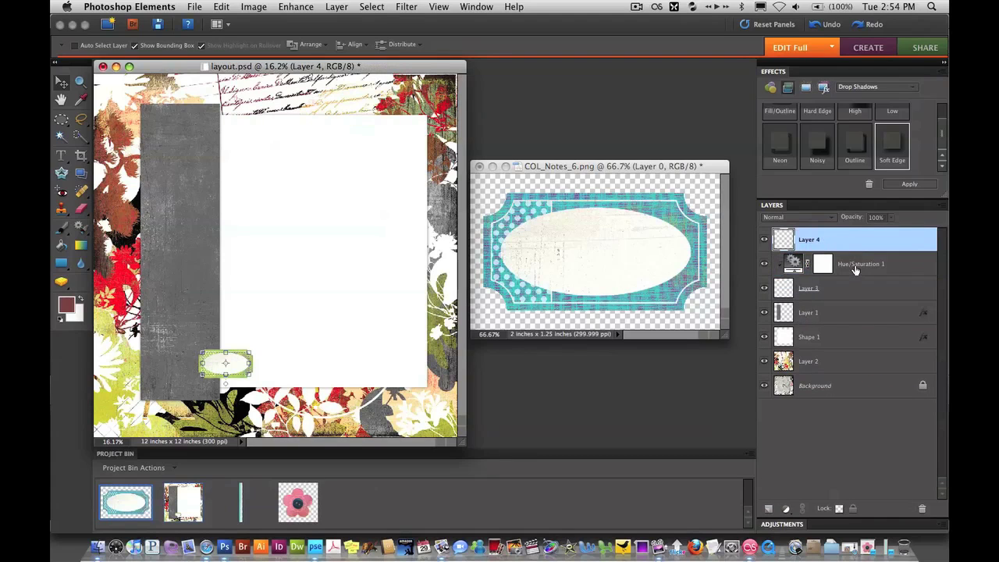
{"action": "left_click", "coordinate": [854, 265], "text": "shift"}
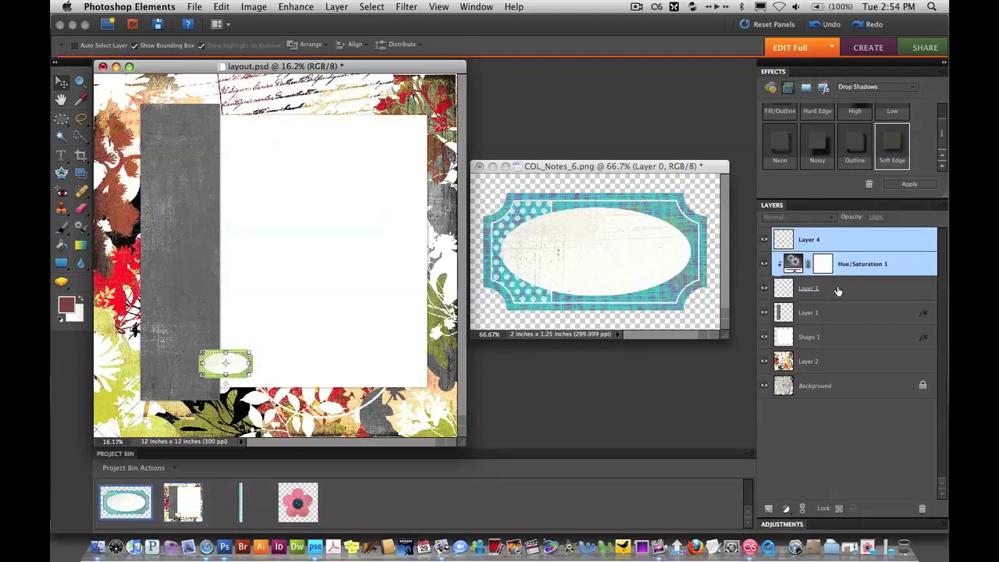
{"action": "left_click", "coordinate": [837, 291], "text": "shift"}
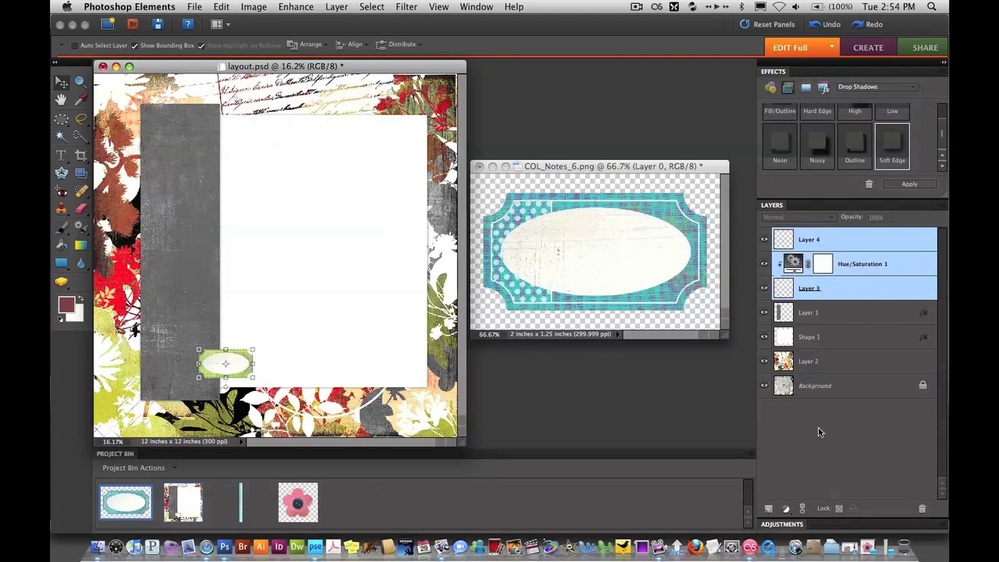
{"action": "left_click", "coordinate": [803, 509]}
{"action": "mouse_move", "coordinate": [218, 366]}
{"action": "left_mouse_down"}
{"action": "mouse_move", "coordinate": [200, 279]}
{"action": "mouse_move", "coordinate": [245, 338]}
{"action": "mouse_move", "coordinate": [217, 360]}
{"action": "left_mouse_up"}
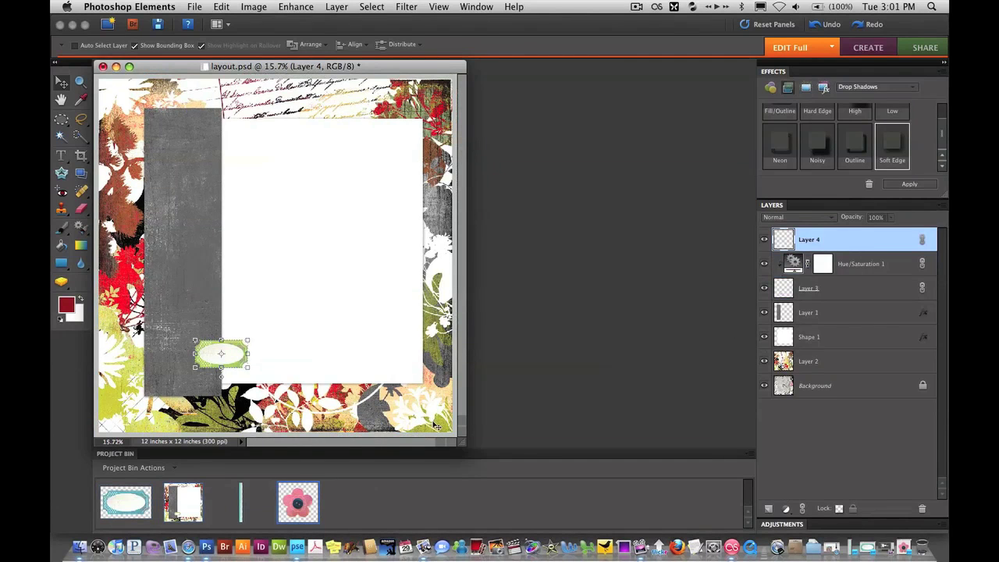
Step: Open pinkflower.png, drag it into layout.psd as Layer 5, and place it on the grey strip
{"action": "double_click", "coordinate": [304, 504]}
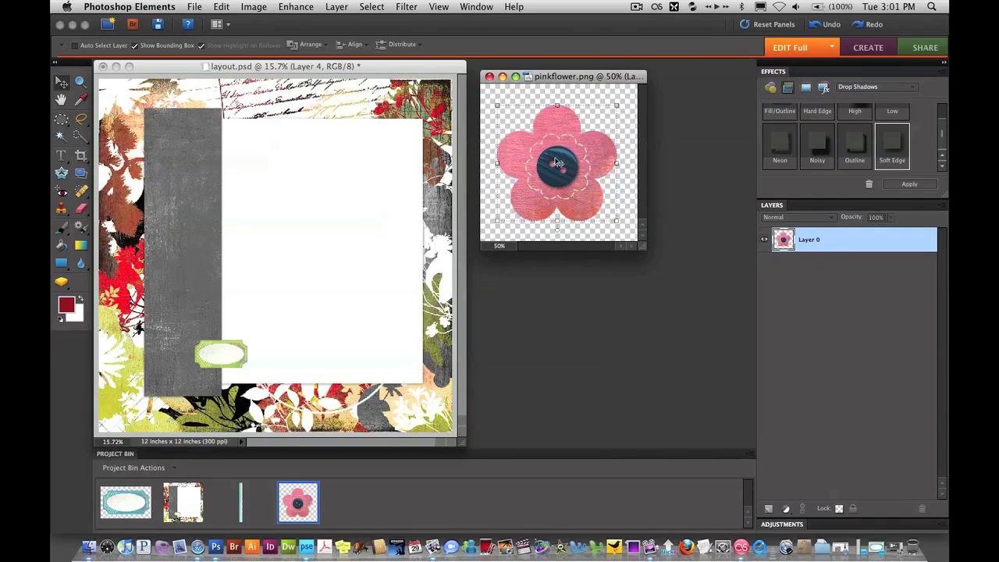
{"action": "left_click_drag", "start_coordinate": [543, 185], "coordinate": [224, 297]}
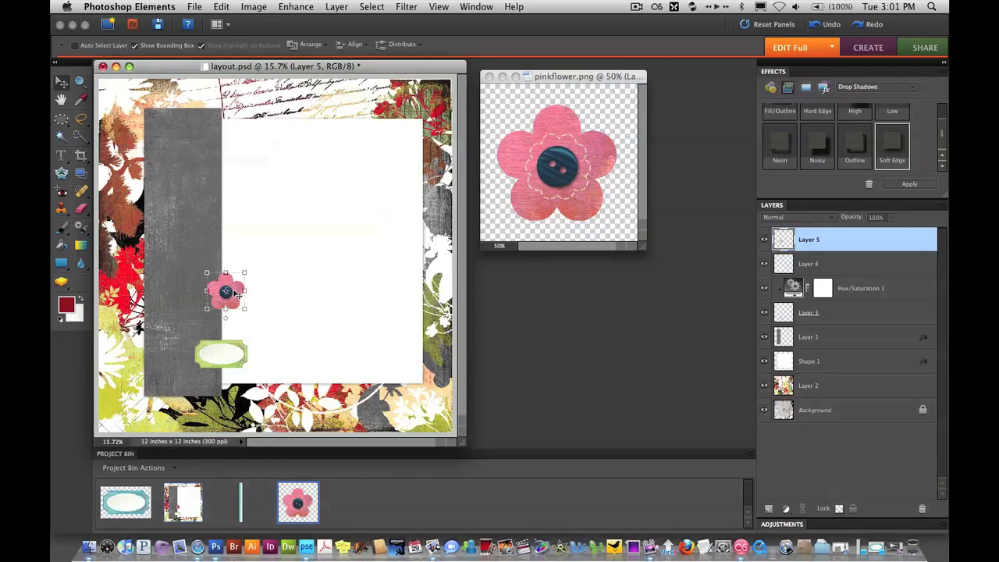
{"action": "key", "text": "super+equal"}
{"action": "key", "text": "super+equal"}
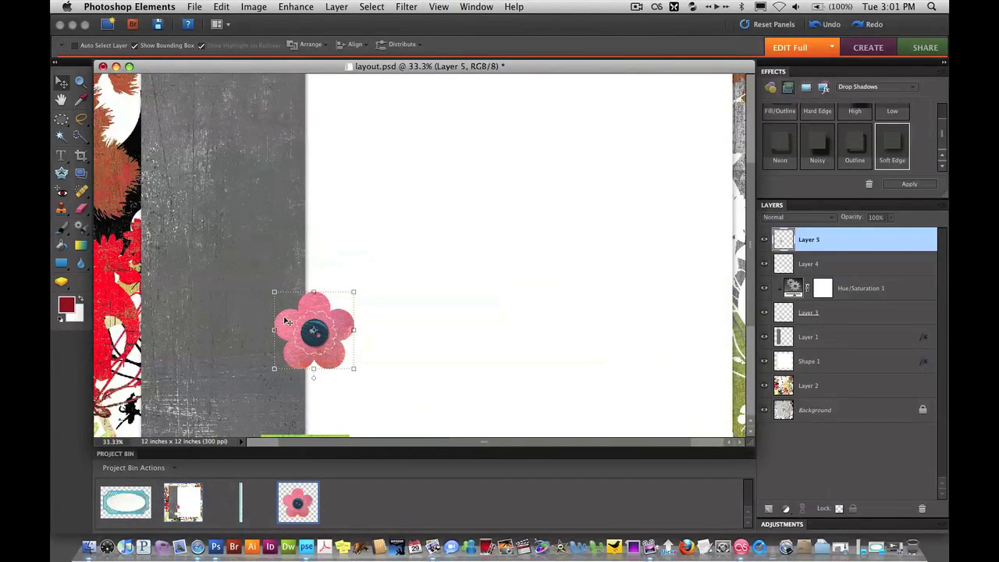
{"action": "scroll", "coordinate": [327, 320], "scroll_direction": "down", "scroll_amount": 2}
{"action": "scroll", "coordinate": [327, 320], "scroll_direction": "left", "scroll_amount": 2}
{"action": "left_click_drag", "start_coordinate": [370, 310], "coordinate": [226, 323]}
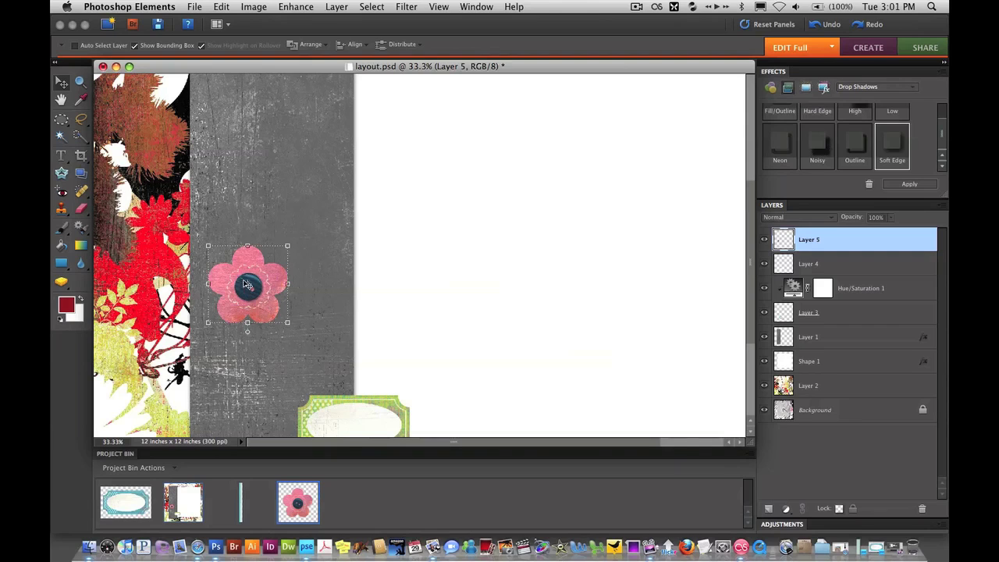
Step: At 200% zoom, draw an elliptical selection around the blue button and subtract its holes
{"action": "left_click", "coordinate": [62, 121]}
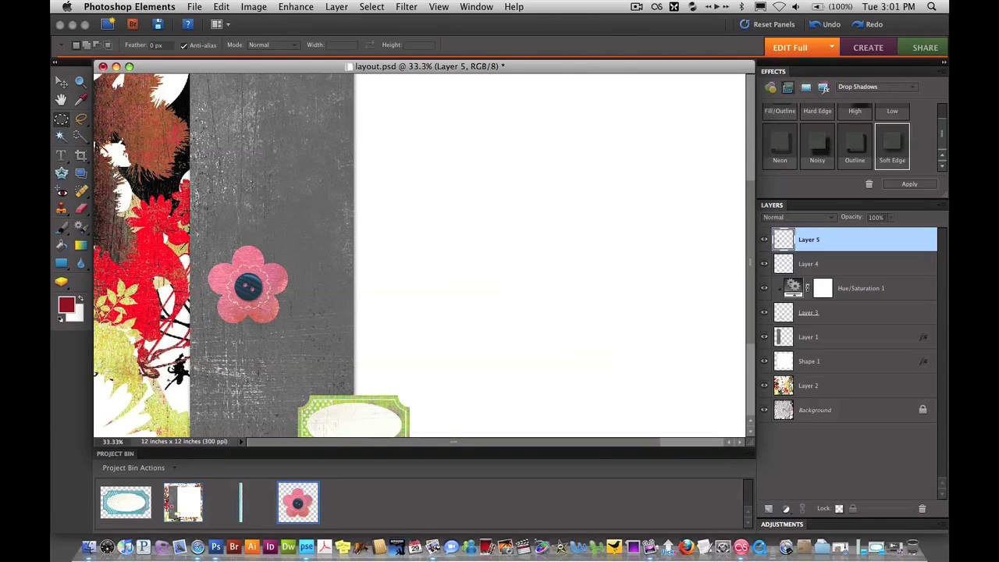
{"action": "key", "text": "super+equal"}
{"action": "key", "text": "super+equal"}
{"action": "left_click_drag", "start_coordinate": [228, 295], "coordinate": [410, 302]}
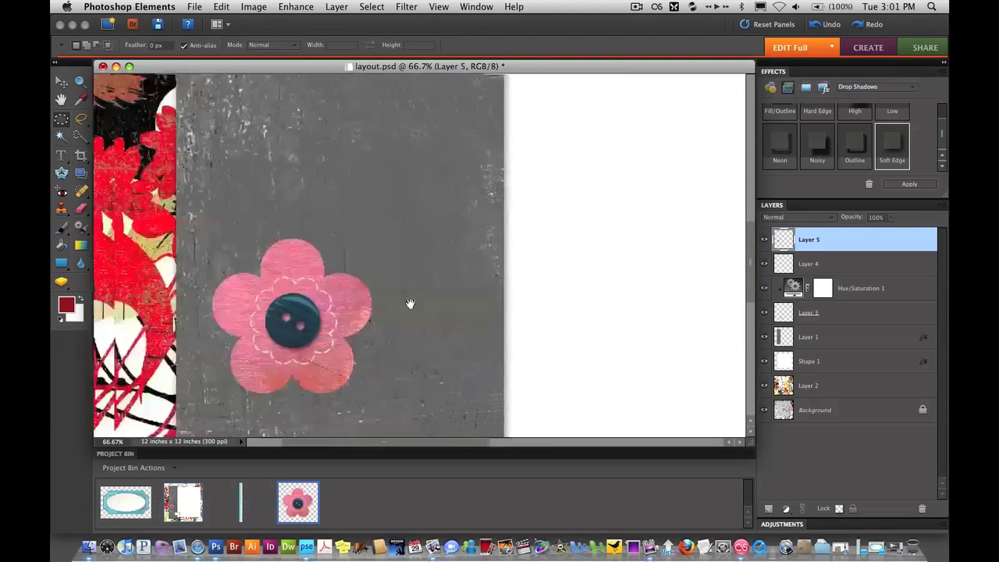
{"action": "key", "text": "super+equal"}
{"action": "key", "text": "super+equal"}
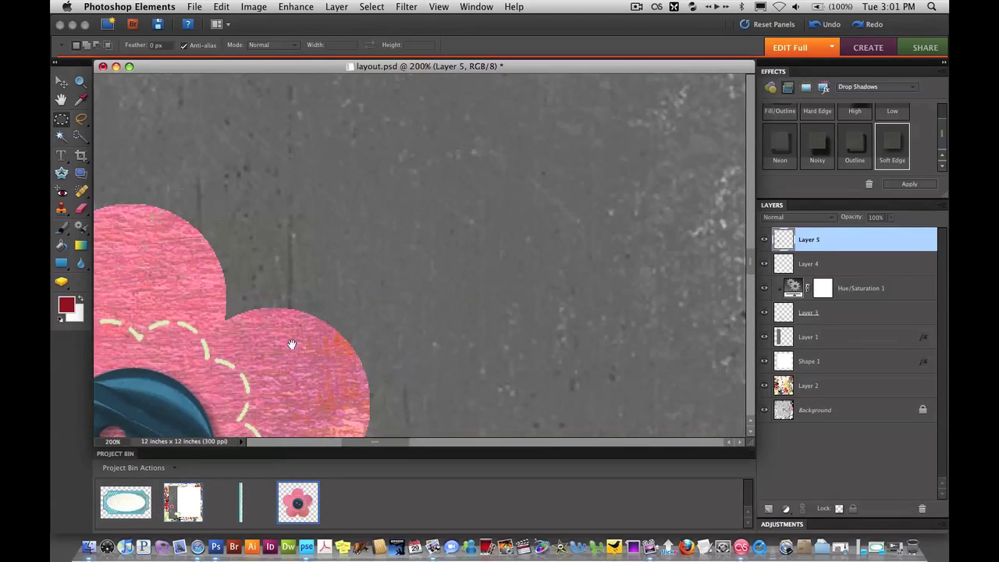
{"action": "scroll", "coordinate": [291, 344], "scroll_direction": "down", "scroll_amount": 5}
{"action": "scroll", "coordinate": [291, 344], "scroll_direction": "left", "scroll_amount": 5}
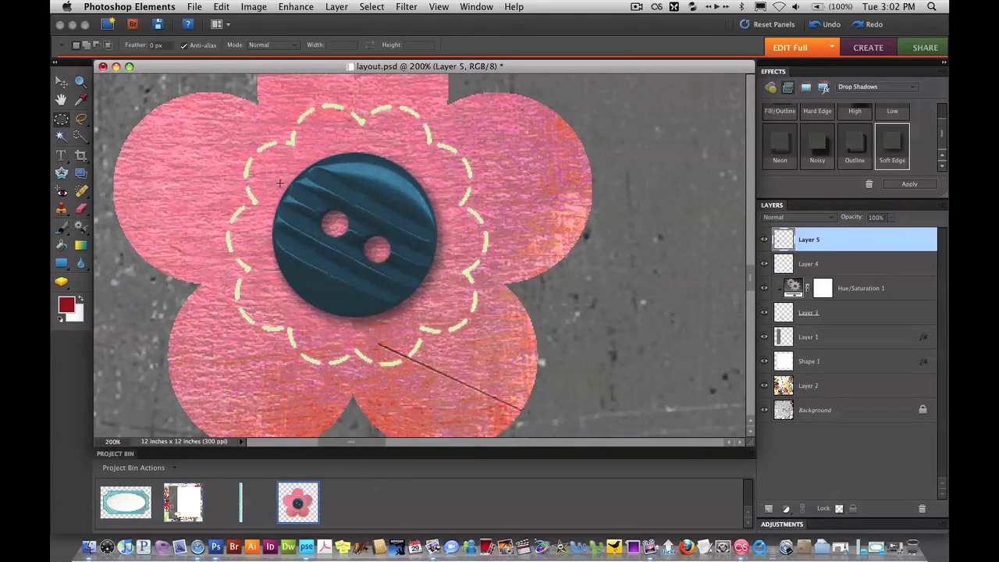
{"action": "left_click_drag", "start_coordinate": [412, 295], "coordinate": [415, 302]}
{"action": "left_click_drag", "start_coordinate": [459, 346], "coordinate": [436, 315]}
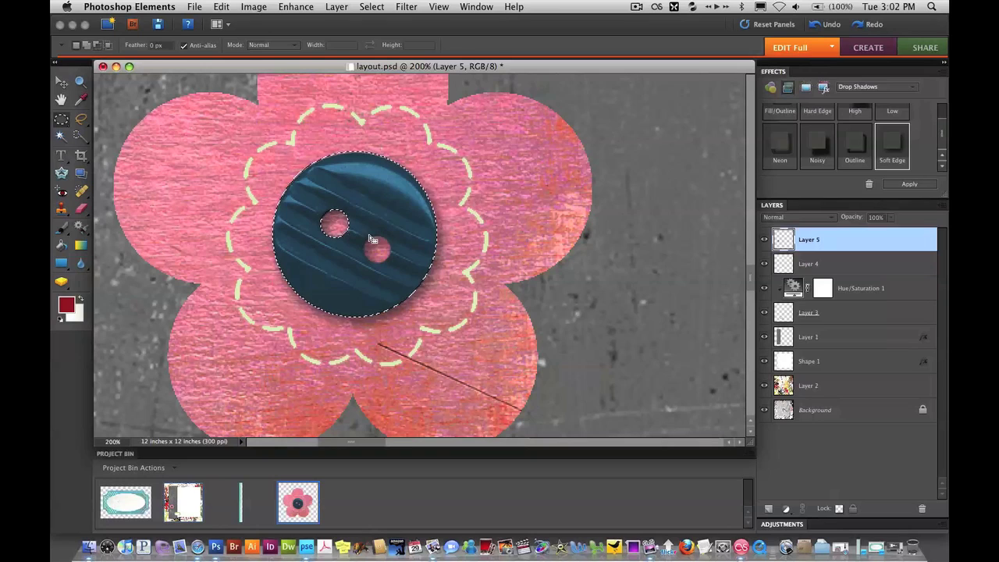
{"action": "left_click_drag", "start_coordinate": [367, 238], "coordinate": [388, 261]}
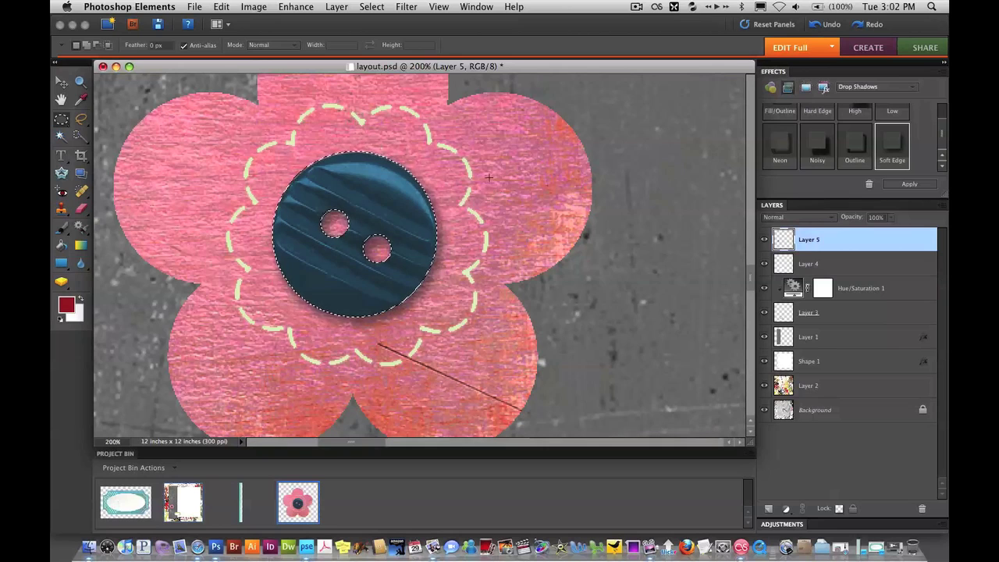
Step: Copy the button onto new Layer 6 and sample its blue in Replace Color
{"action": "key", "text": "super+minus"}
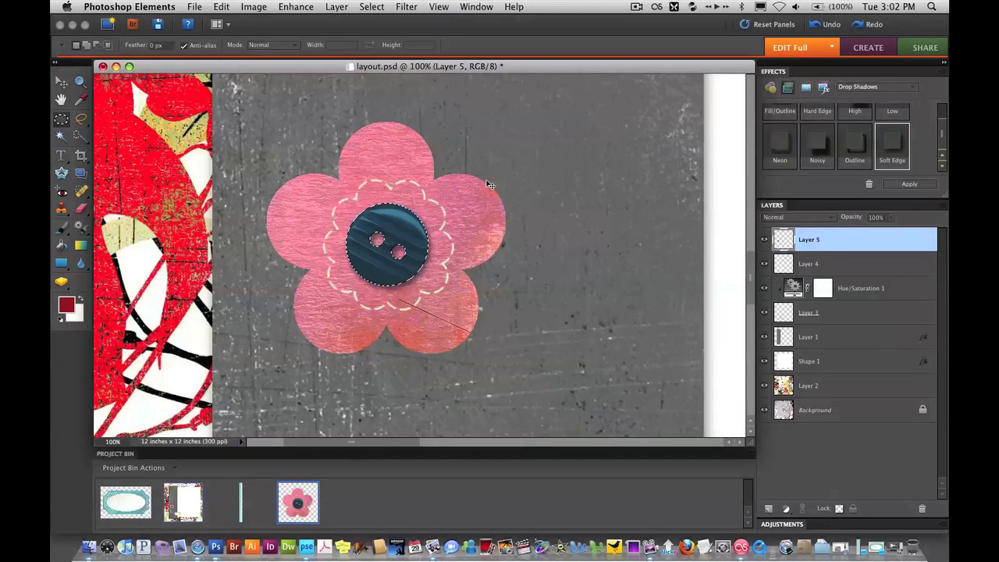
{"action": "key", "text": "super+minus"}
{"action": "key", "text": "super+minus"}
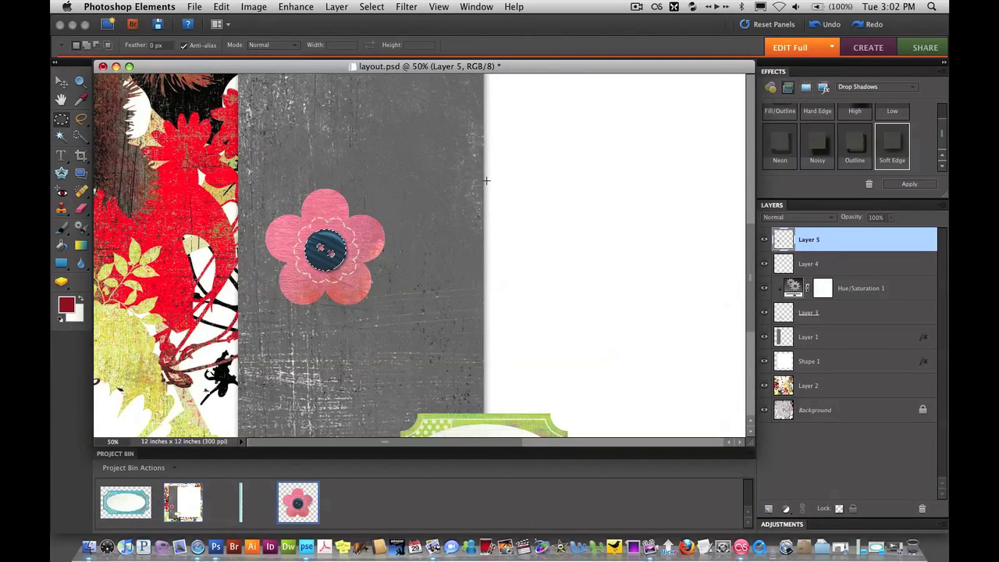
{"action": "key", "text": "super+v"}
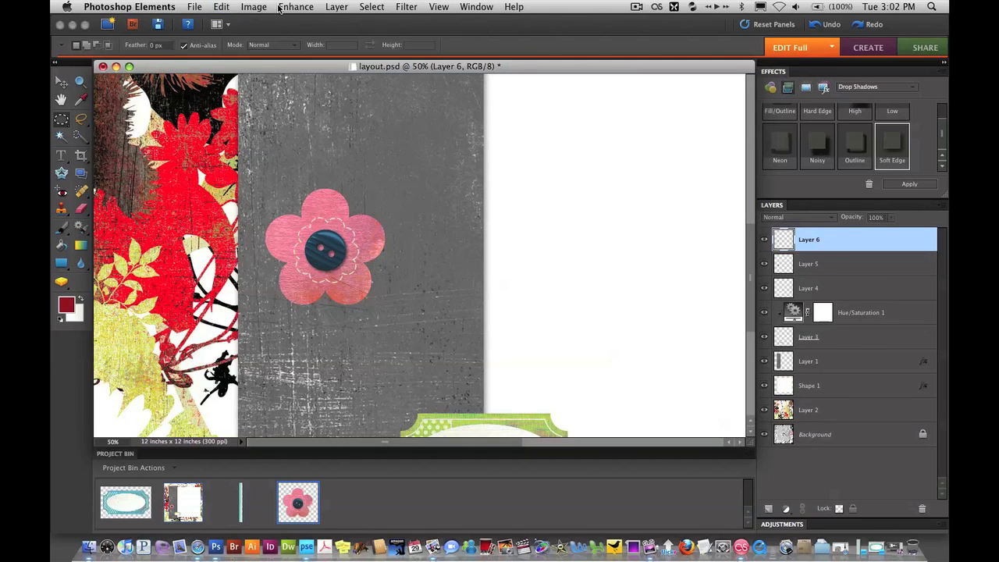
{"action": "left_click", "coordinate": [311, 8]}
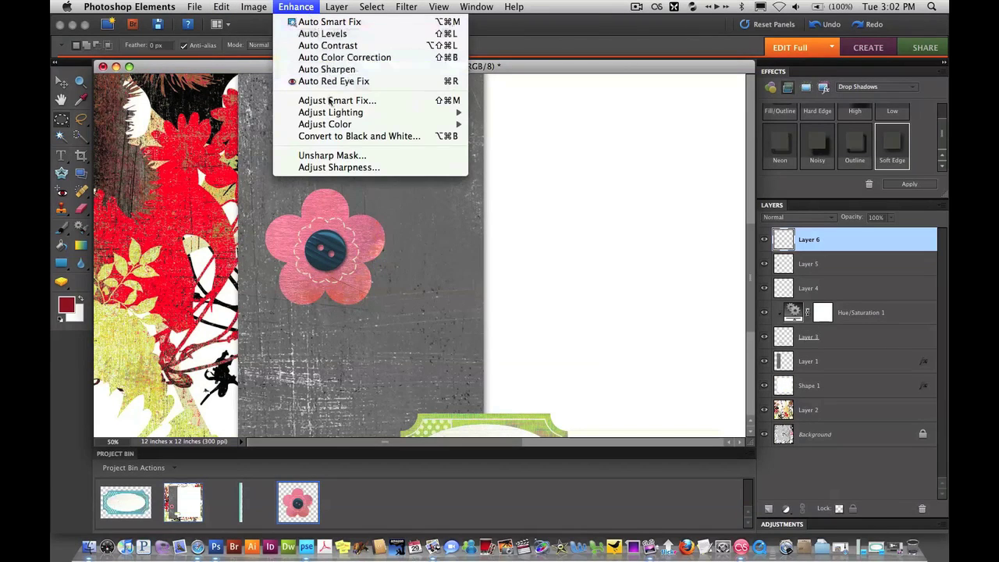
{"action": "mouse_move", "coordinate": [334, 126]}
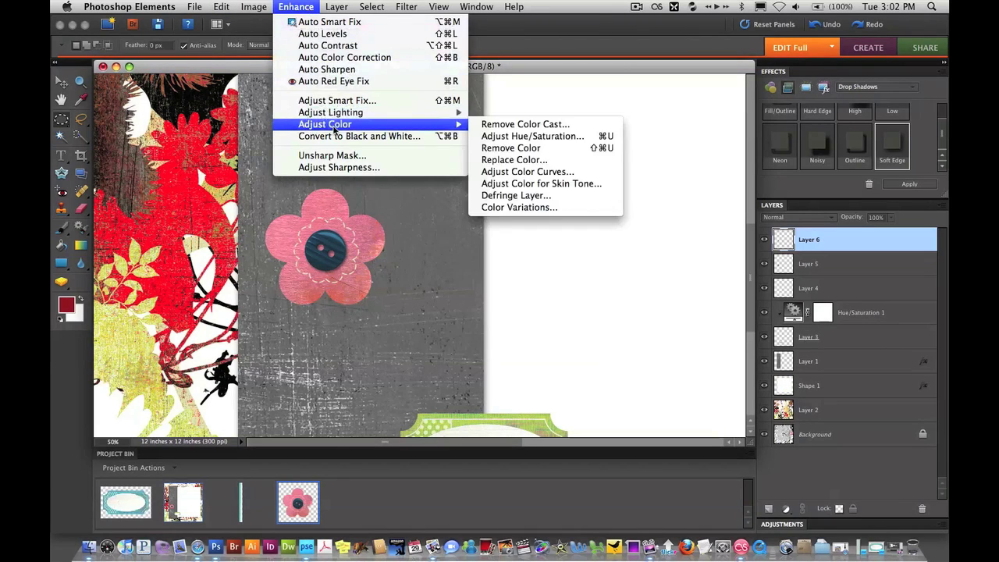
{"action": "left_click", "coordinate": [530, 160]}
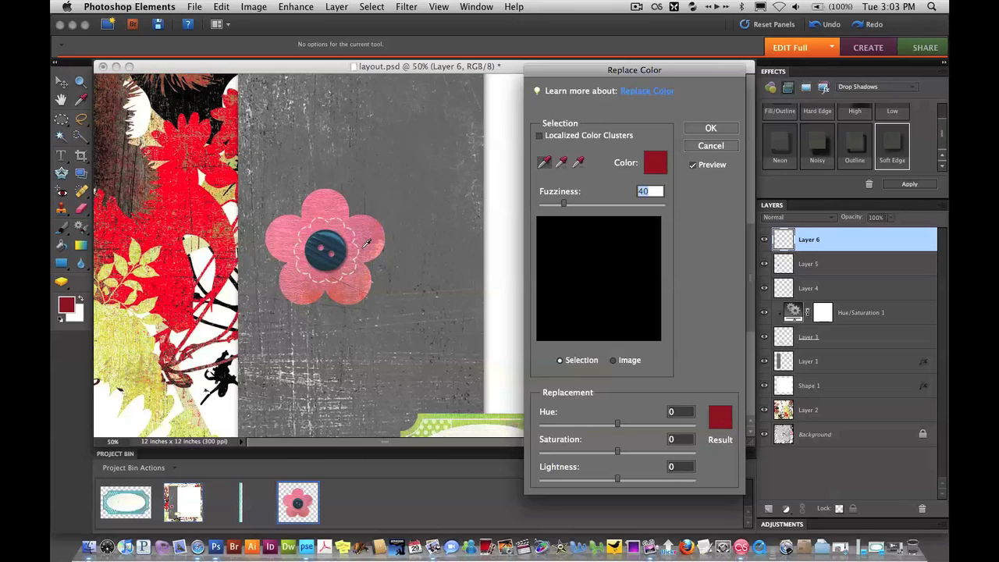
{"action": "left_click", "coordinate": [319, 259]}
Step: Set replacement Hue +167, Saturation +53, Lightness +4 and apply to turn the button red
{"action": "left_click_drag", "start_coordinate": [618, 428], "coordinate": [694, 423]}
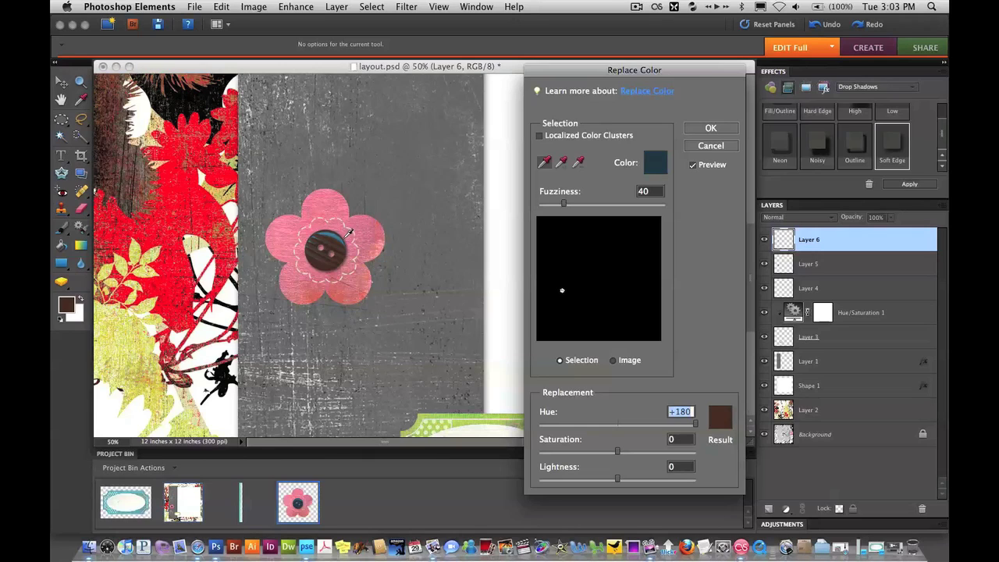
{"action": "left_click", "coordinate": [563, 162]}
{"action": "left_click", "coordinate": [339, 231]}
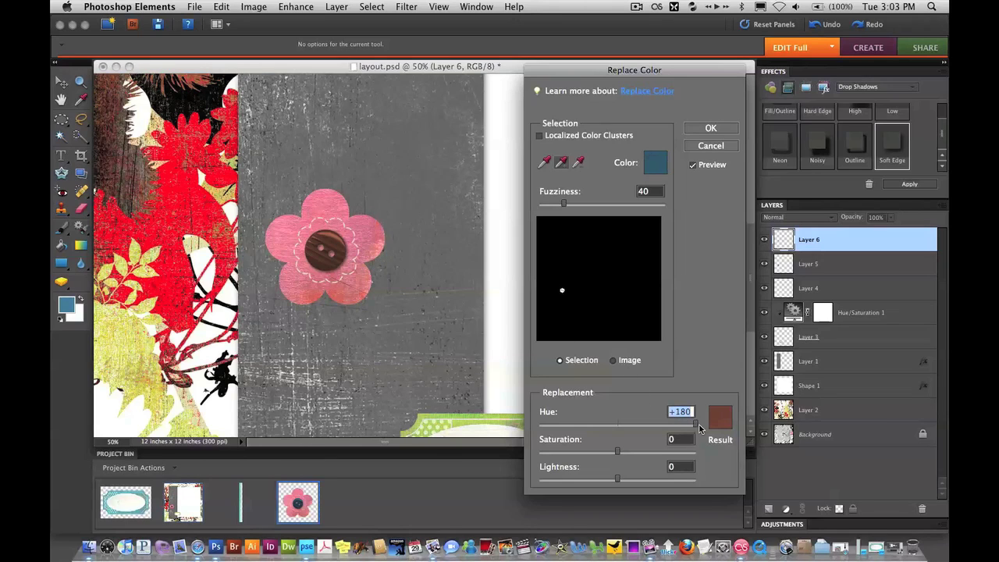
{"action": "left_click_drag", "start_coordinate": [618, 453], "coordinate": [637, 453]}
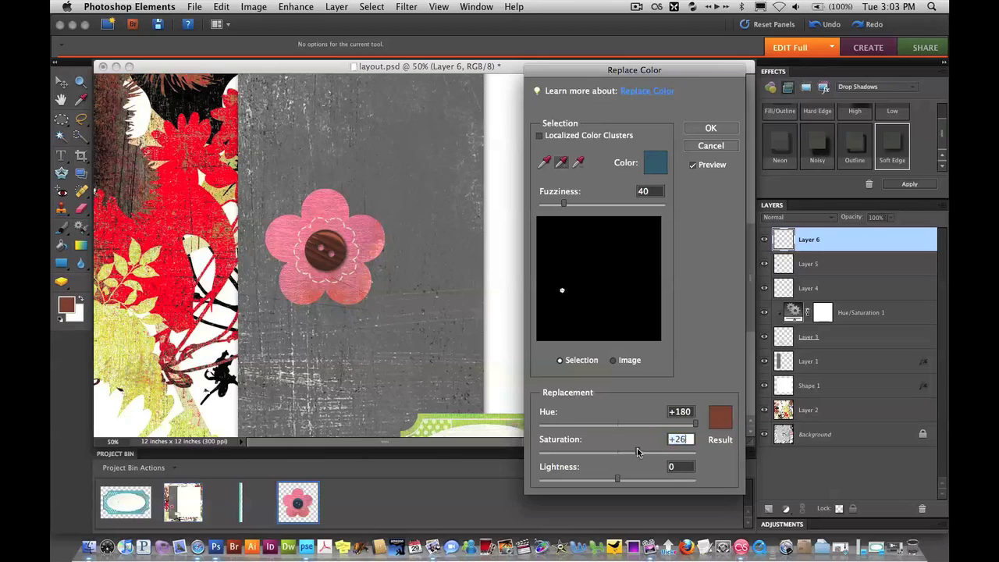
{"action": "left_click_drag", "start_coordinate": [693, 424], "coordinate": [692, 428]}
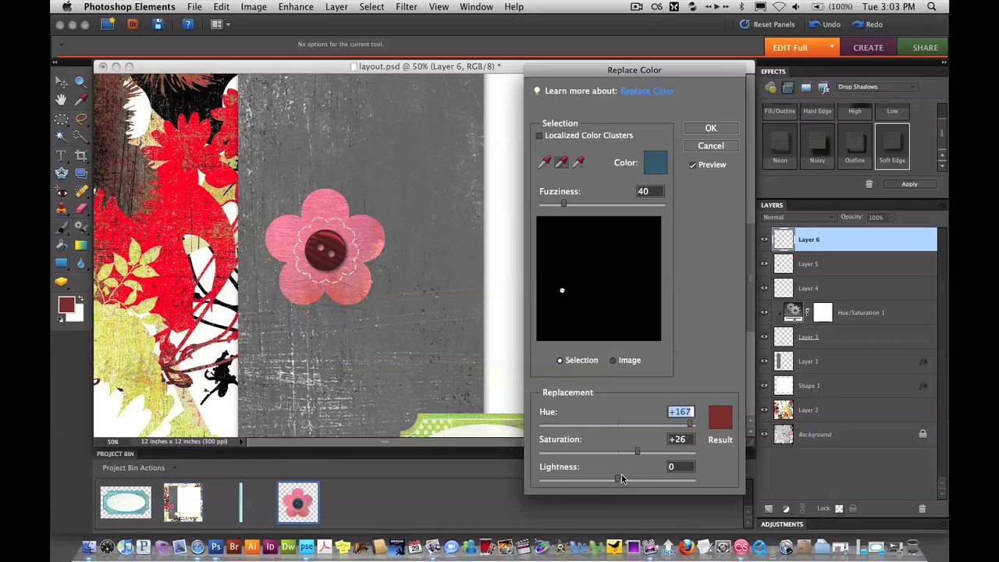
{"action": "left_click_drag", "start_coordinate": [622, 478], "coordinate": [658, 453]}
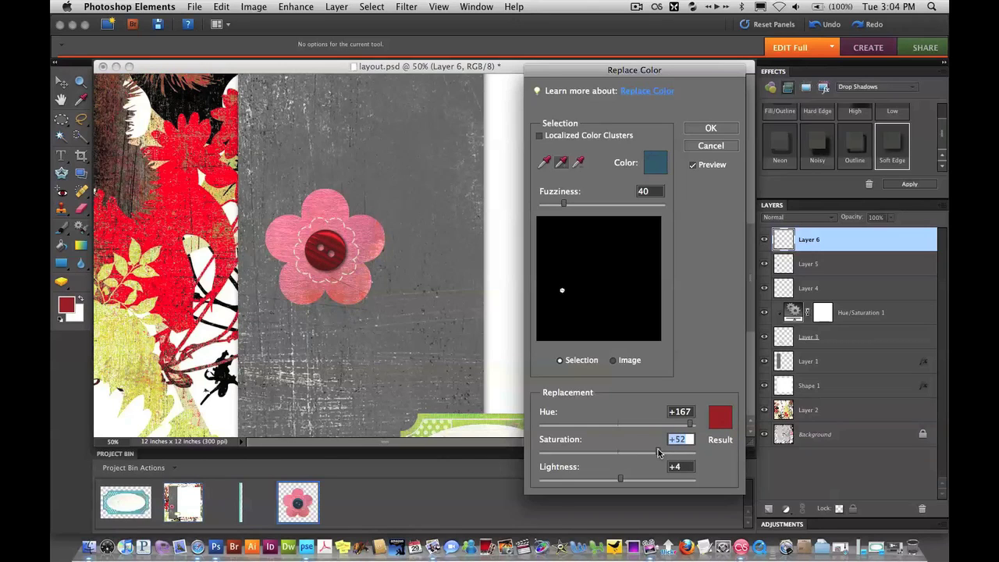
{"action": "left_click", "coordinate": [710, 128]}
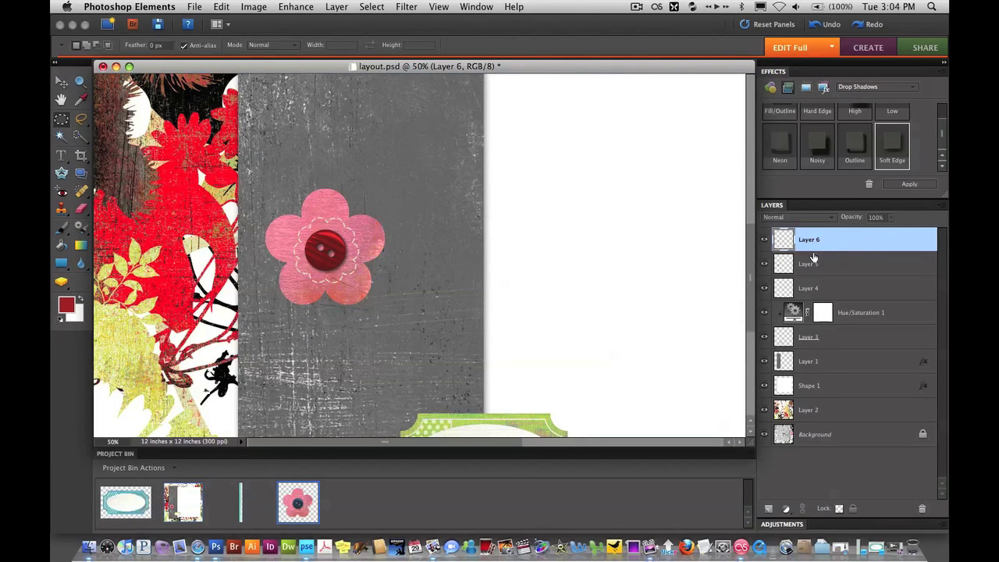
Step: On Layer 5, open Replace Color, sample the pink petals and shift Hue to +180
{"action": "left_click", "coordinate": [845, 266]}
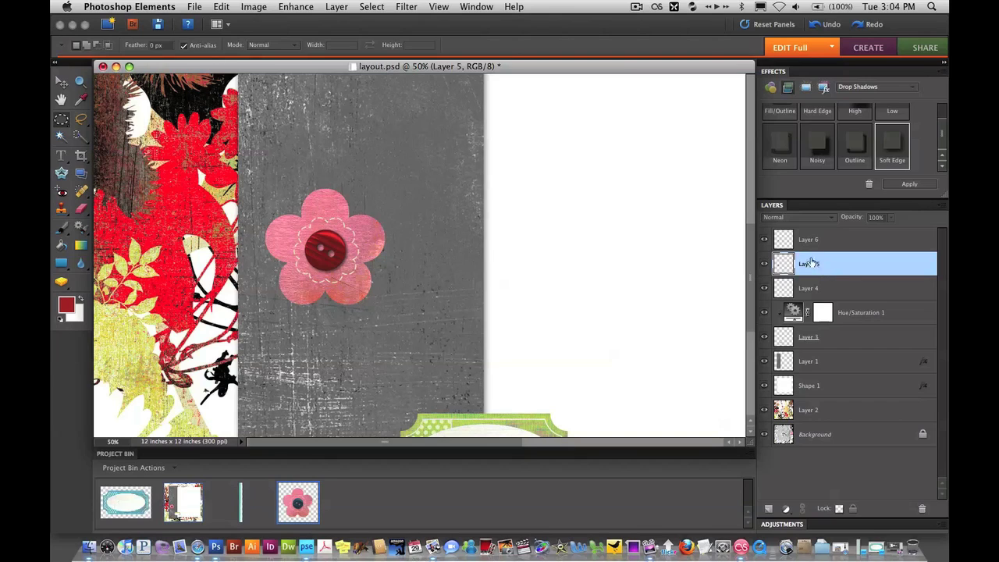
{"action": "left_click", "coordinate": [295, 7]}
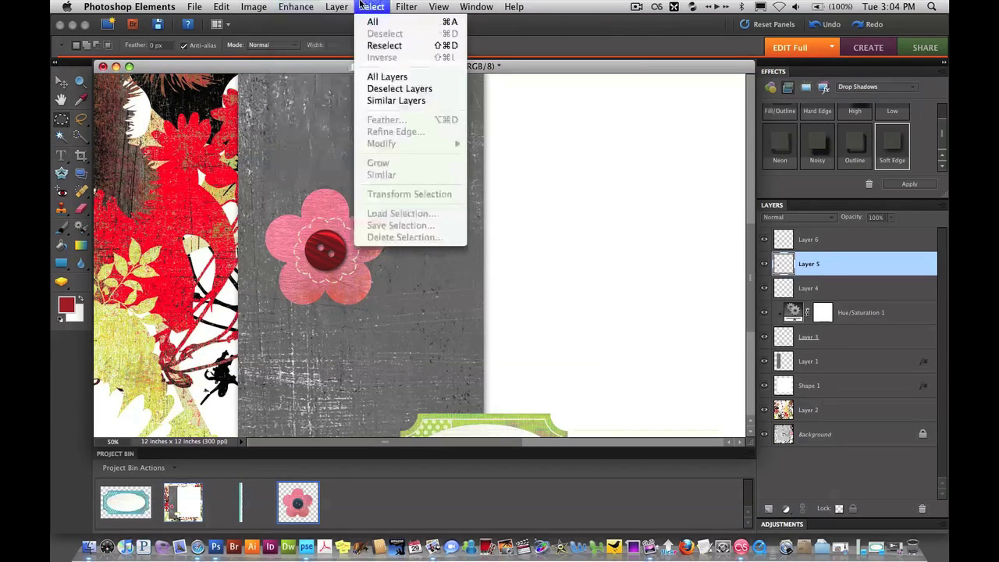
{"action": "mouse_move", "coordinate": [335, 124]}
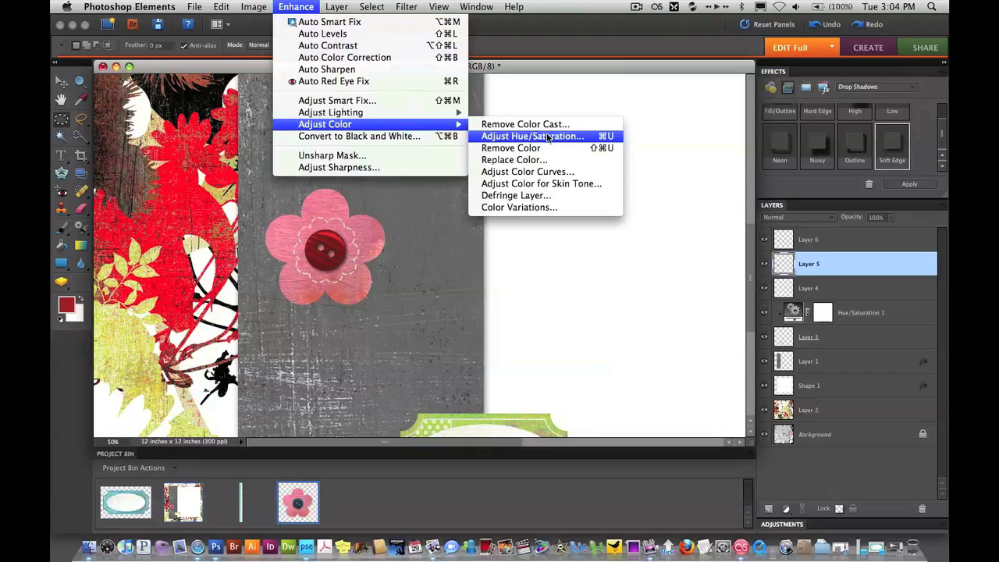
{"action": "left_click", "coordinate": [546, 160]}
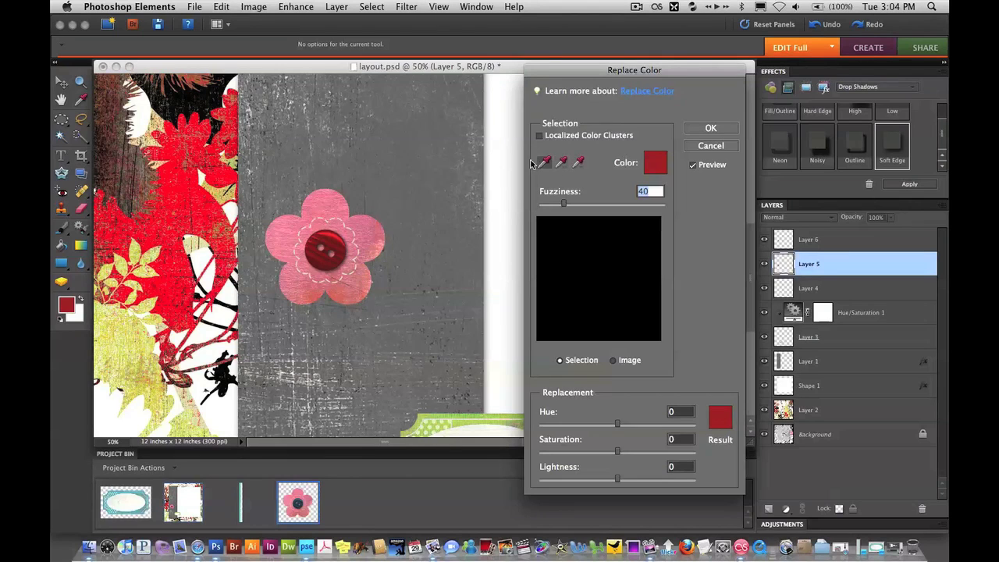
{"action": "left_click", "coordinate": [314, 206]}
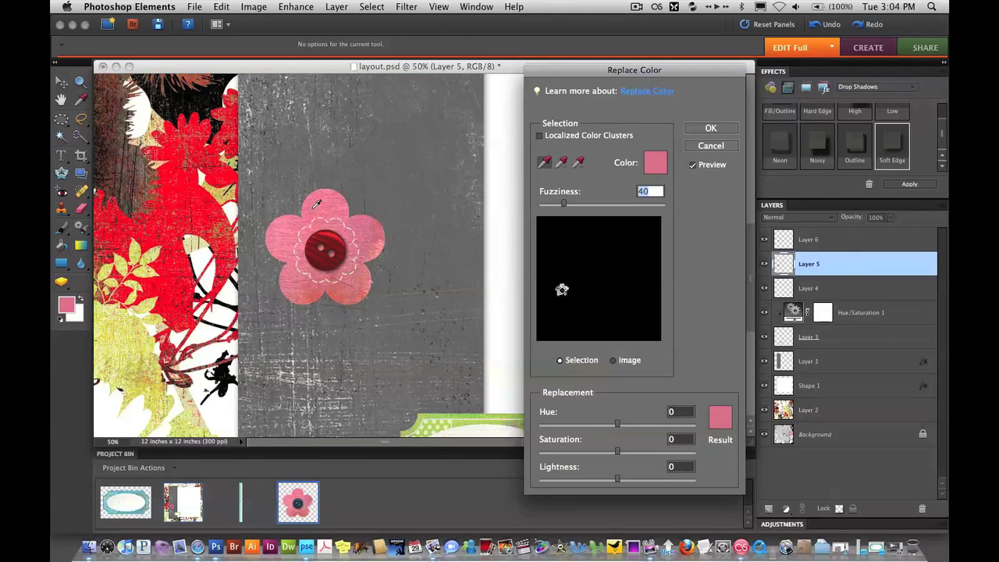
{"action": "left_click_drag", "start_coordinate": [628, 424], "coordinate": [703, 424]}
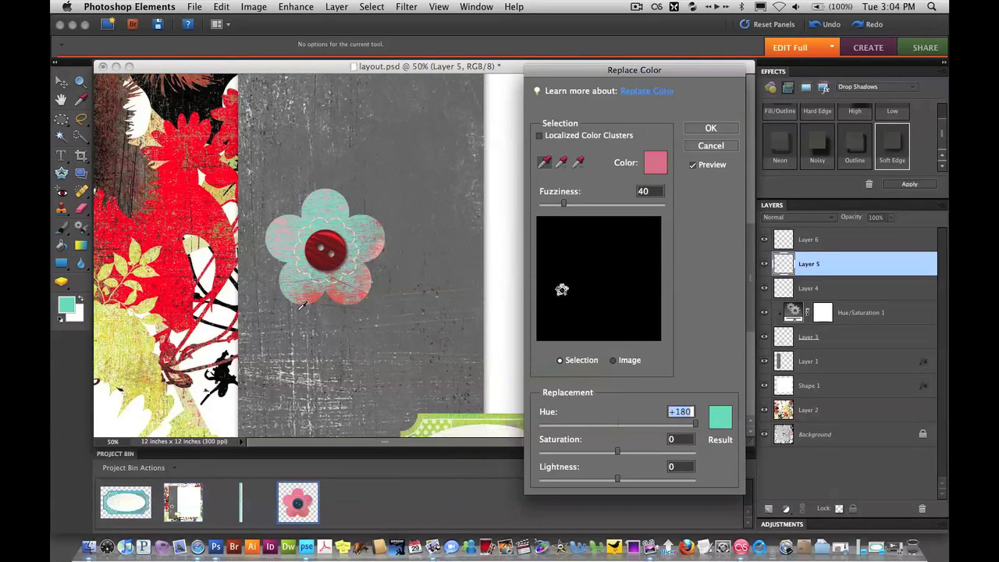
Step: Add the left and lower petals to the sample, set Saturation -100 and Lightness +1
{"action": "left_click", "coordinate": [562, 163]}
{"action": "left_click", "coordinate": [287, 226]}
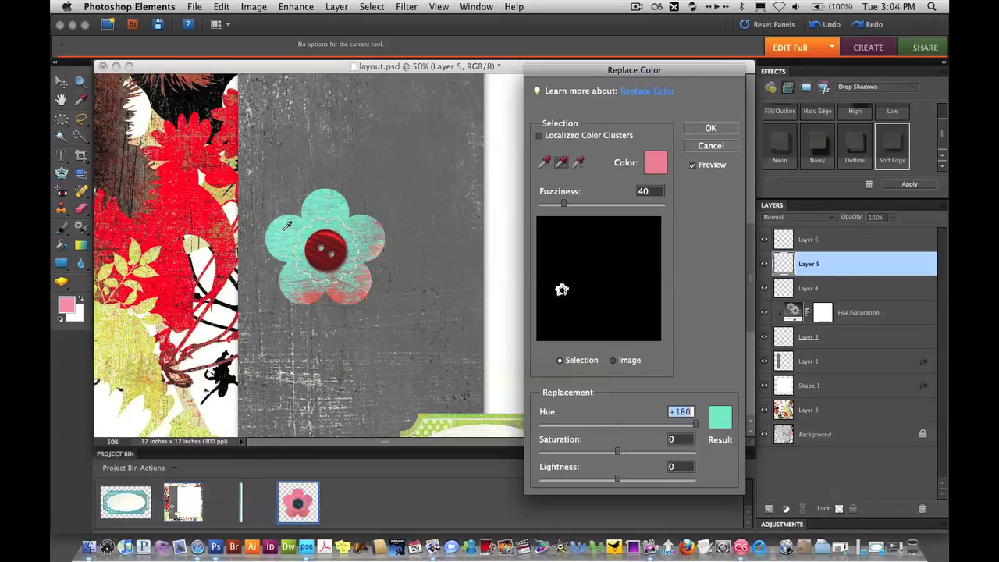
{"action": "left_click", "coordinate": [322, 292]}
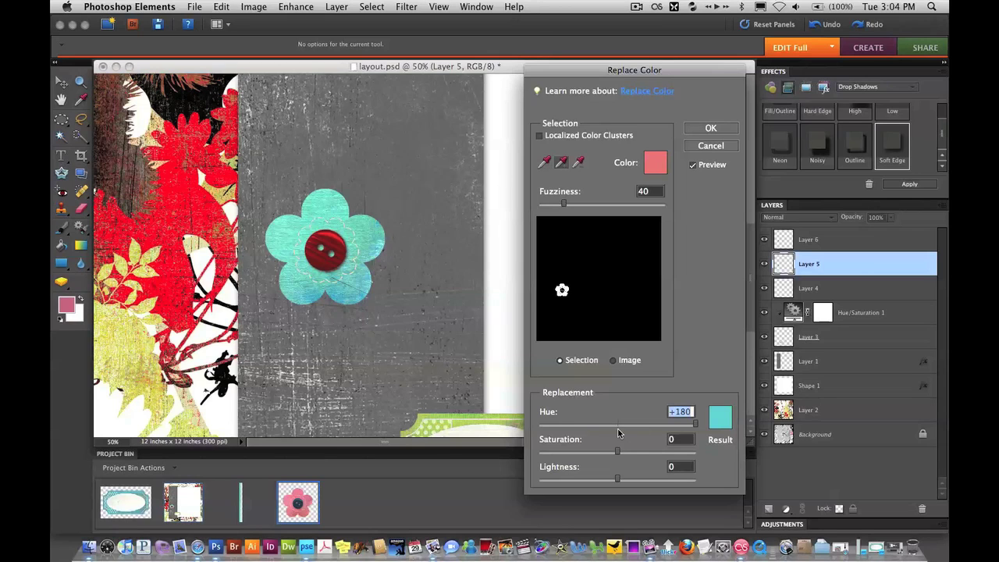
{"action": "left_click_drag", "start_coordinate": [617, 451], "coordinate": [529, 449]}
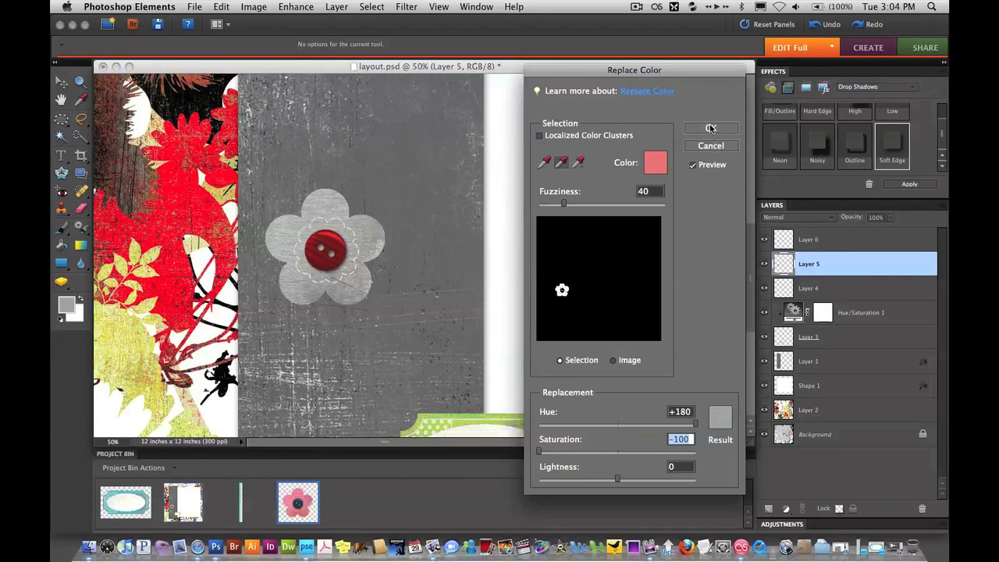
{"action": "mouse_move", "coordinate": [616, 481]}
{"action": "left_mouse_down"}
{"action": "mouse_move", "coordinate": [567, 480]}
{"action": "mouse_move", "coordinate": [675, 477]}
{"action": "mouse_move", "coordinate": [617, 480]}
{"action": "left_mouse_up"}
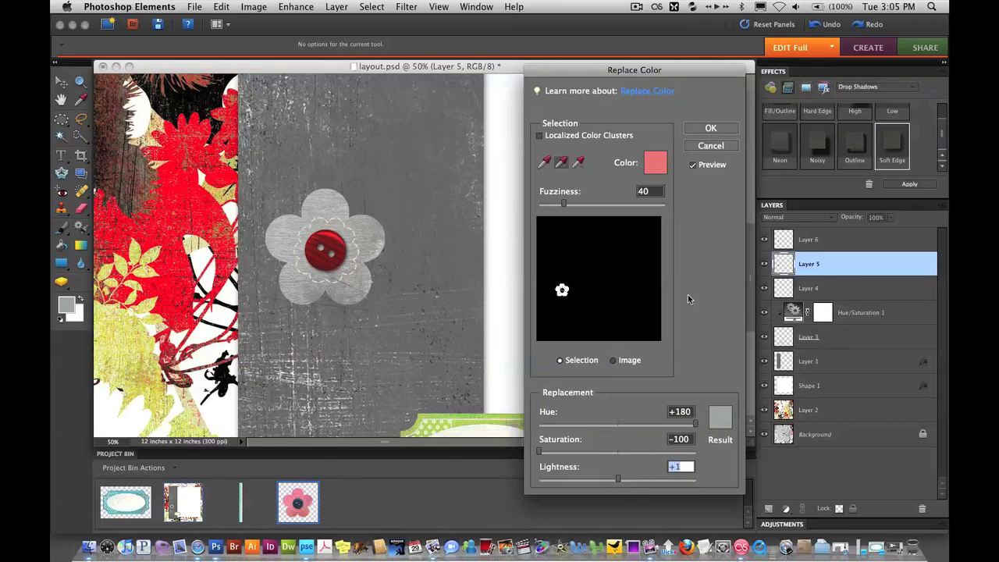
{"action": "left_click", "coordinate": [709, 129]}
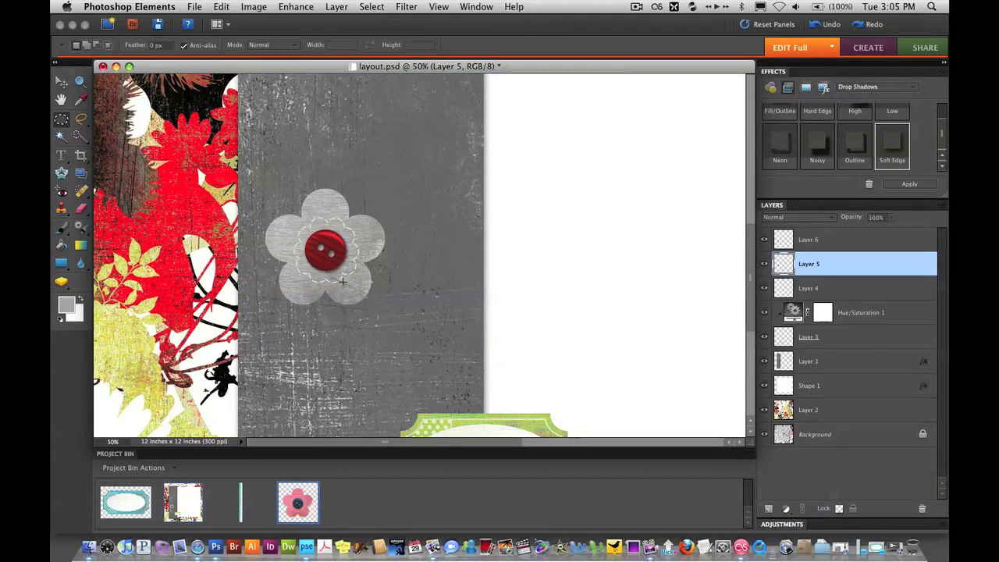
Step: Recolour the green stitching around the button near-white with Replace Color: Saturation -100, Lightness +40
{"action": "key", "text": "super+equal"}
{"action": "key", "text": "super+equal"}
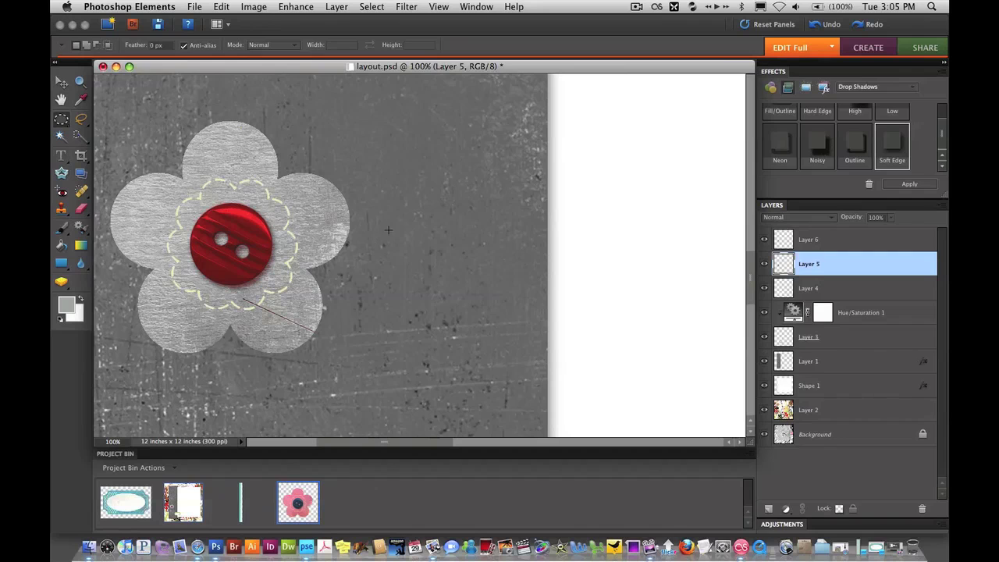
{"action": "left_click", "coordinate": [283, 7]}
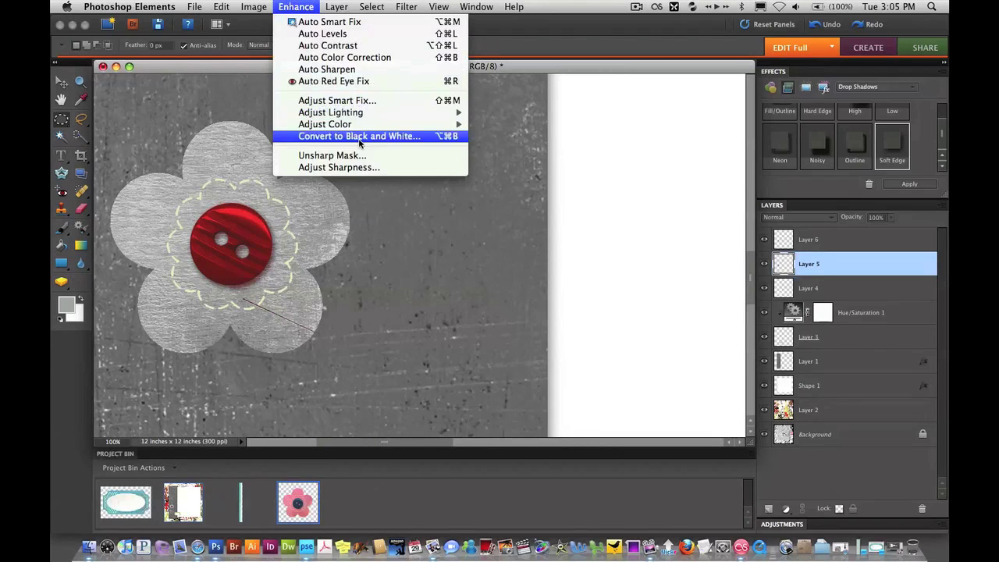
{"action": "mouse_move", "coordinate": [420, 127]}
{"action": "left_click", "coordinate": [530, 159]}
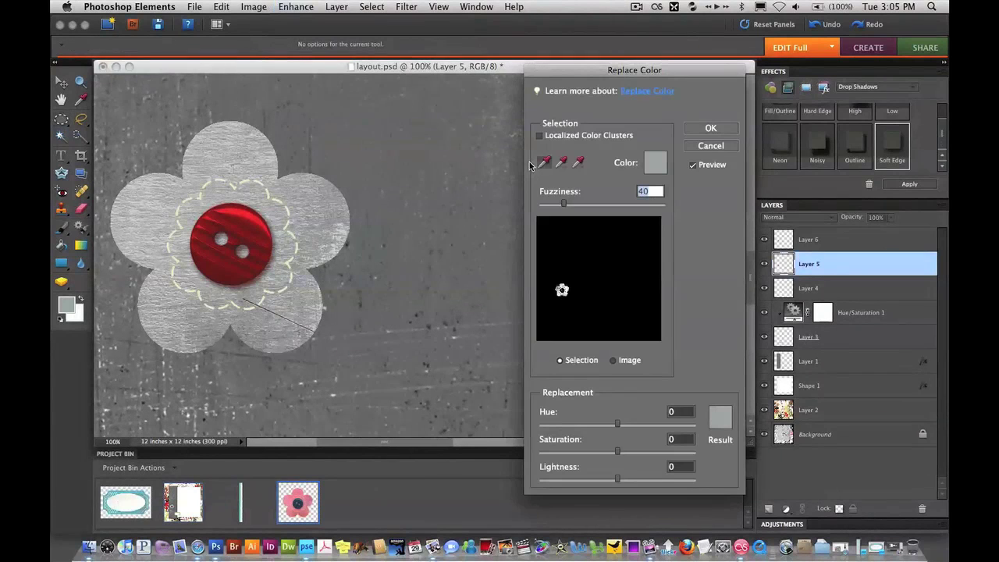
{"action": "left_click", "coordinate": [294, 258]}
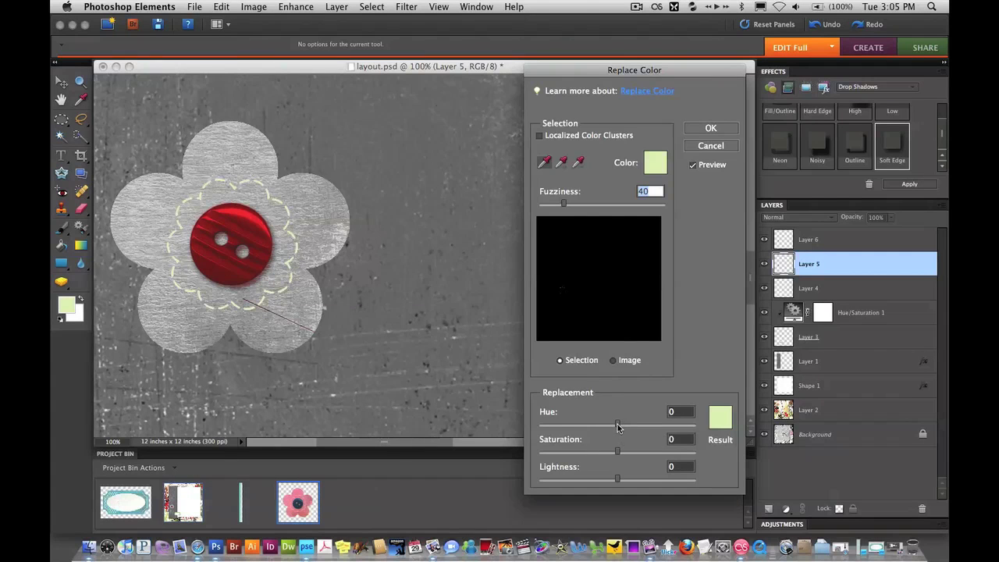
{"action": "left_click_drag", "start_coordinate": [617, 452], "coordinate": [485, 446]}
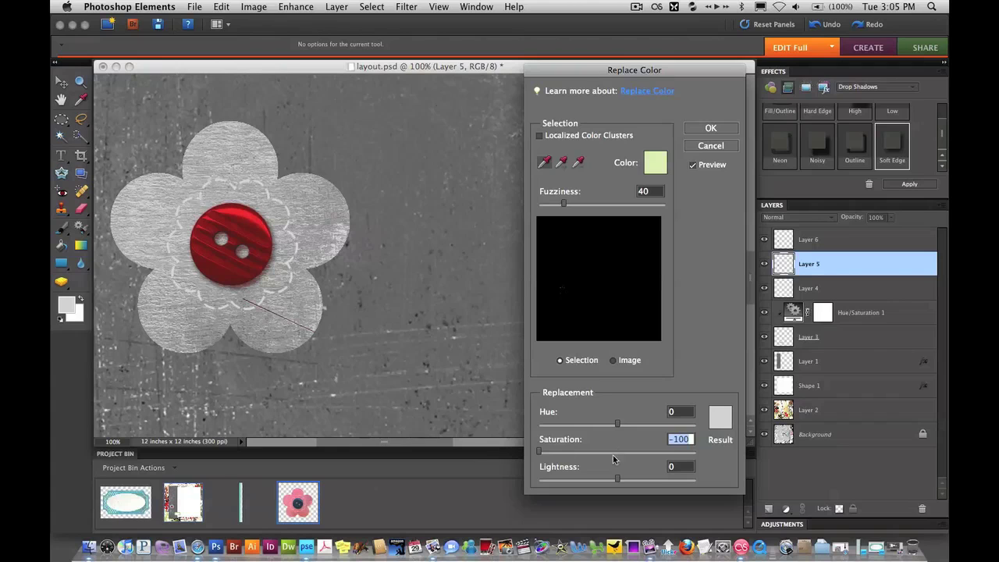
{"action": "left_click_drag", "start_coordinate": [617, 480], "coordinate": [648, 477]}
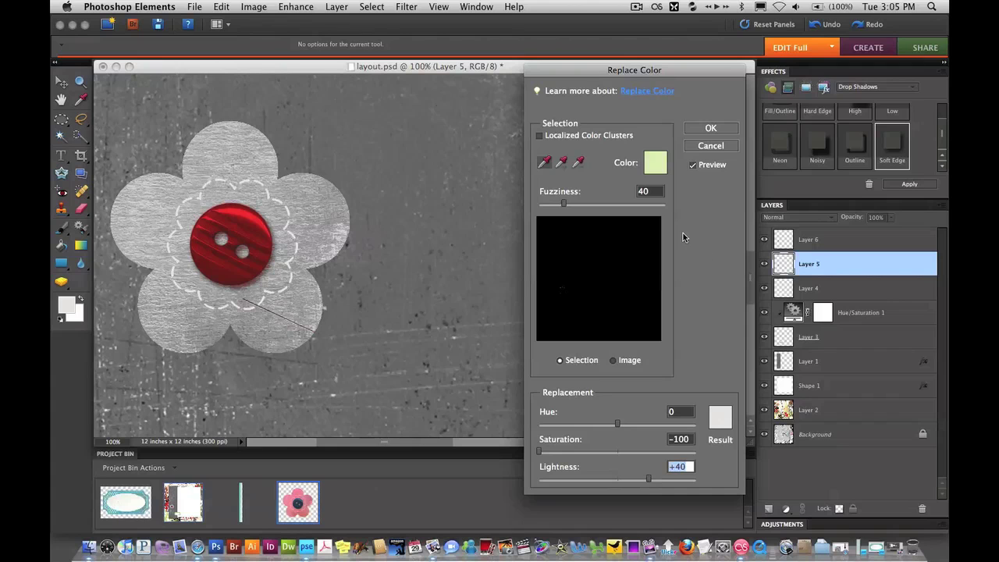
{"action": "left_click", "coordinate": [711, 130]}
{"action": "key", "text": "super+minus"}
{"action": "key", "text": "super+minus"}
{"action": "key", "text": "super+minus"}
{"action": "key", "text": "super+minus"}
{"action": "key", "text": "super+minus"}
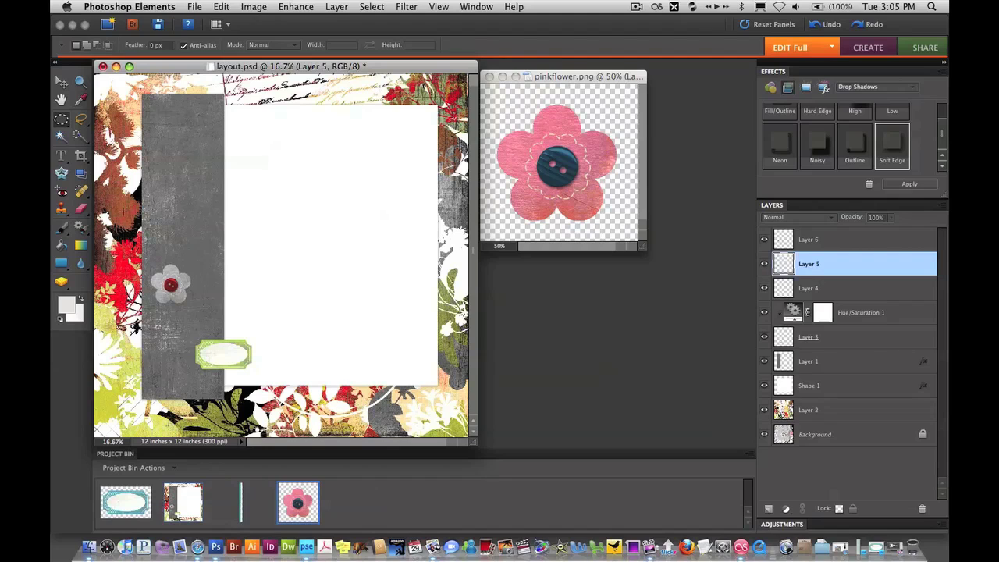
Step: Link Layers 5 and 6 and move the flower down just above the green label
{"action": "left_click", "coordinate": [62, 83]}
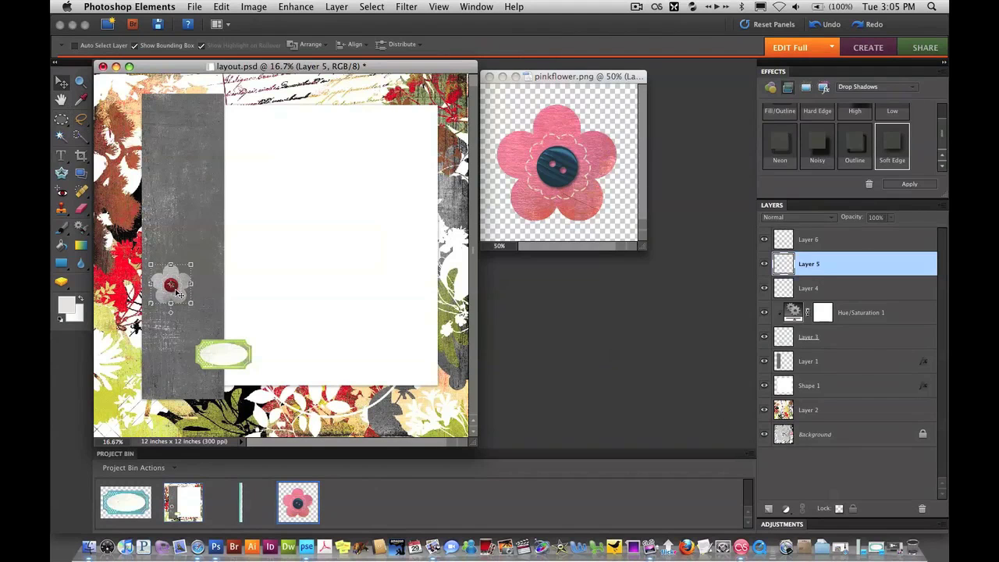
{"action": "left_click", "coordinate": [822, 243], "text": "shift"}
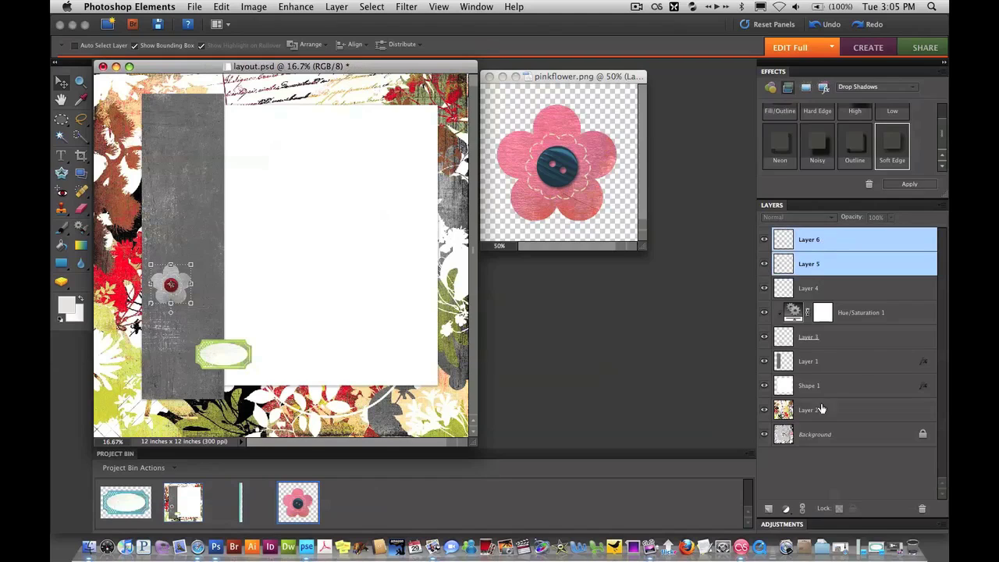
{"action": "left_click", "coordinate": [802, 508]}
{"action": "left_click_drag", "start_coordinate": [180, 288], "coordinate": [230, 306]}
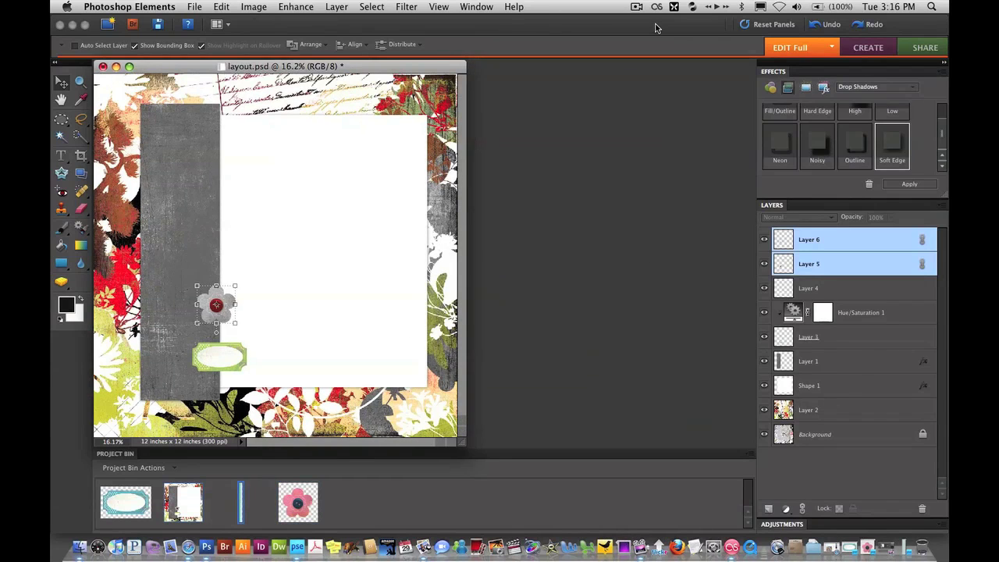
Step: Open COL_Tri from the Project Bin and drag its teal stripe into layout.psd as Layer 7
{"action": "double_click", "coordinate": [240, 503]}
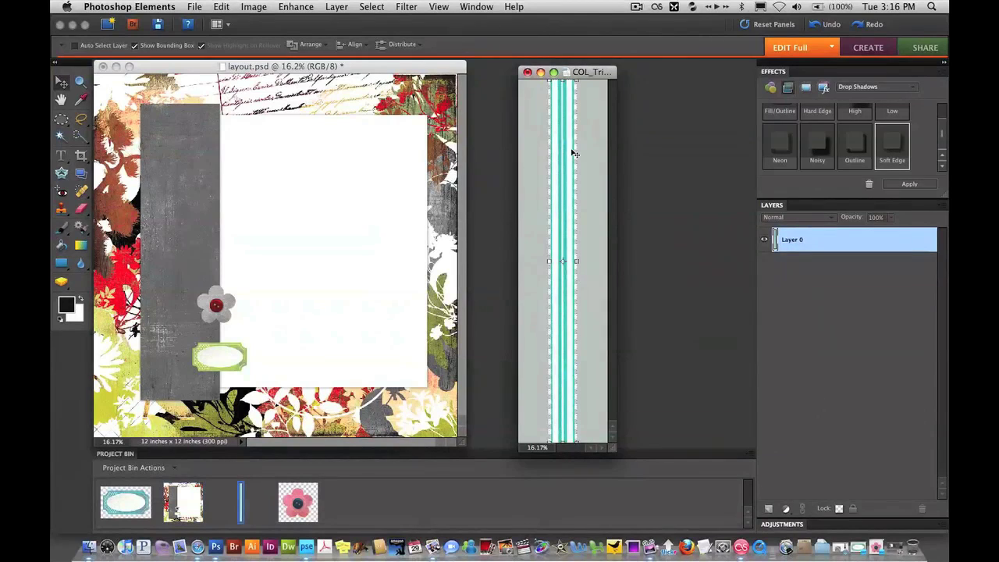
{"action": "left_click_drag", "start_coordinate": [566, 217], "coordinate": [168, 194]}
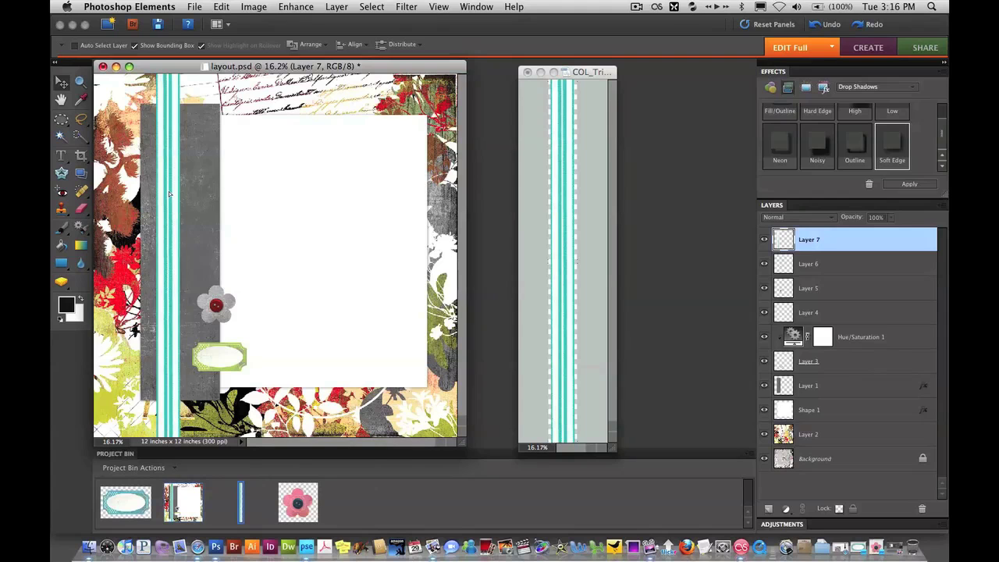
{"action": "left_click", "coordinate": [842, 234]}
{"action": "left_click", "coordinate": [296, 6]}
Step: Replace the ribbon's teal stripes on Layer 7 using Saturation -100 and Lightness -78
{"action": "mouse_move", "coordinate": [331, 125]}
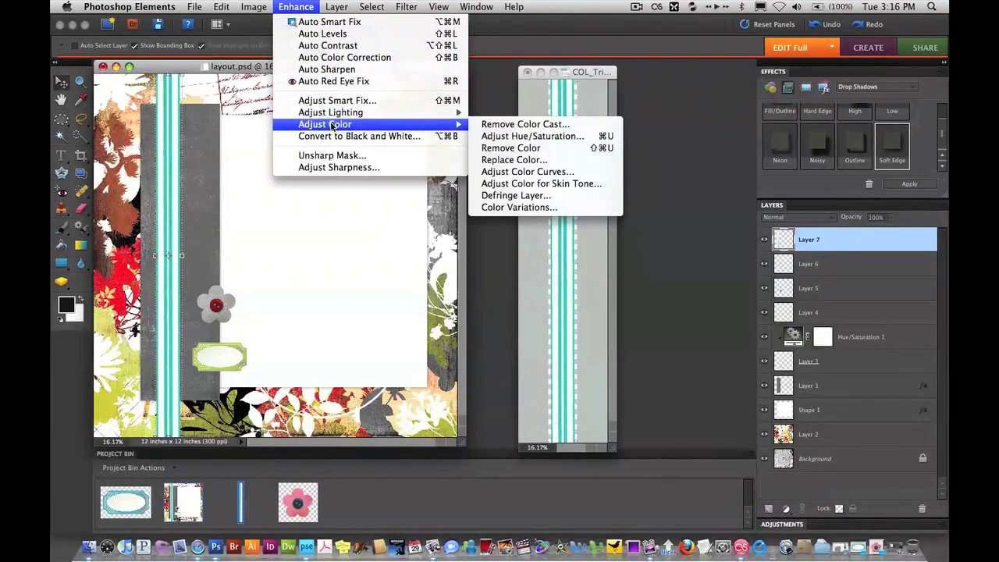
{"action": "left_click", "coordinate": [533, 160]}
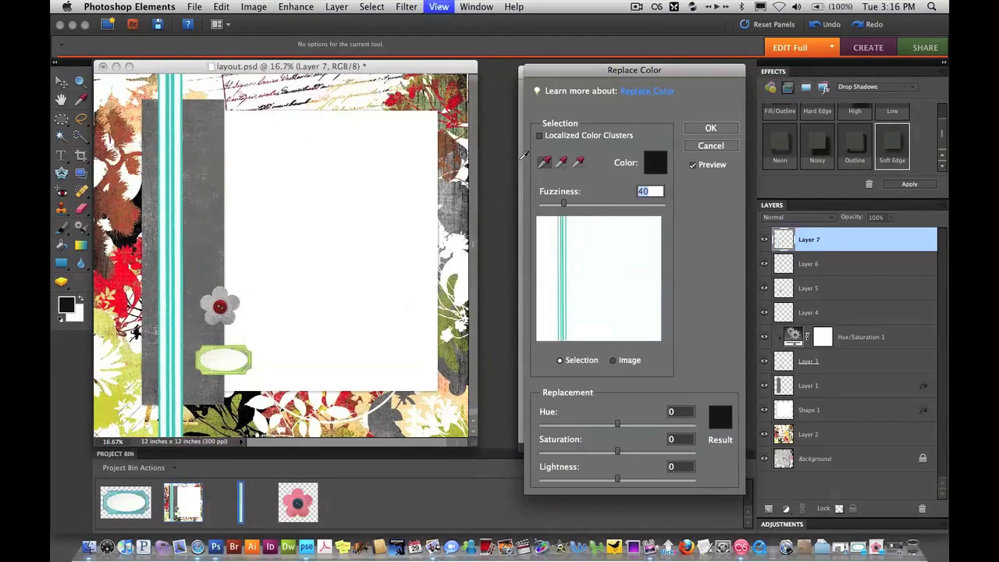
{"action": "key", "text": "super+equal"}
{"action": "key", "text": "super+equal"}
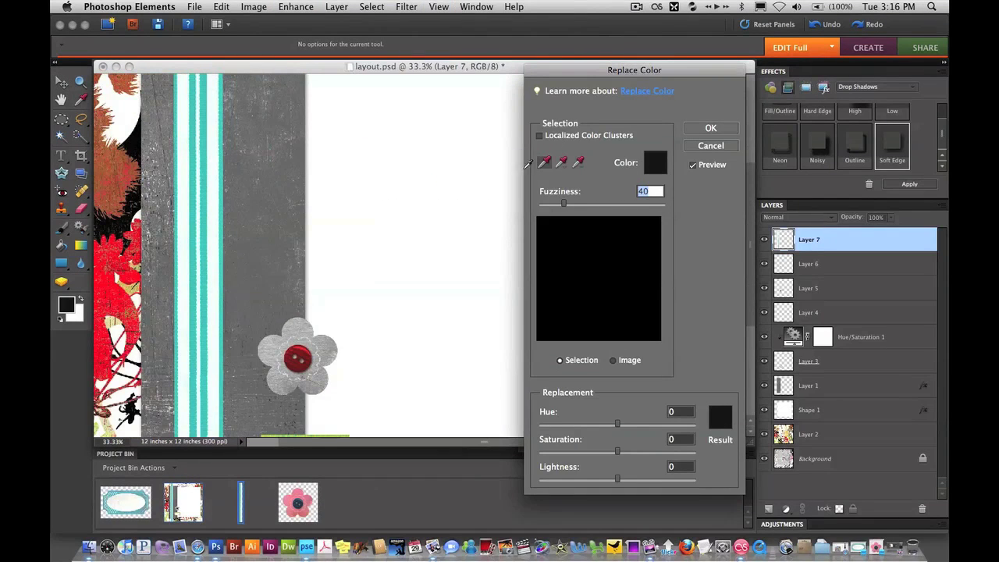
{"action": "left_click", "coordinate": [208, 265]}
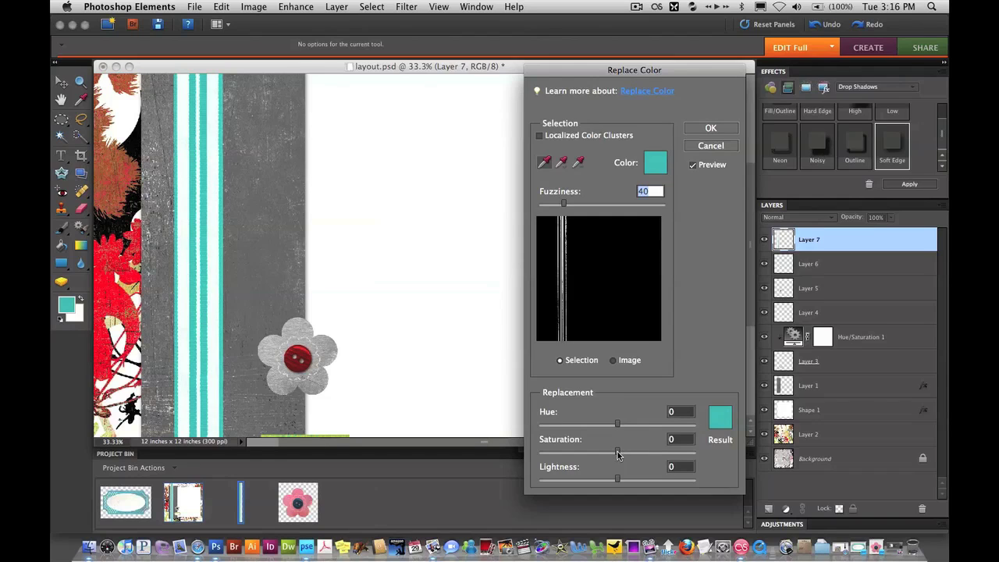
{"action": "left_click_drag", "start_coordinate": [616, 454], "coordinate": [464, 454]}
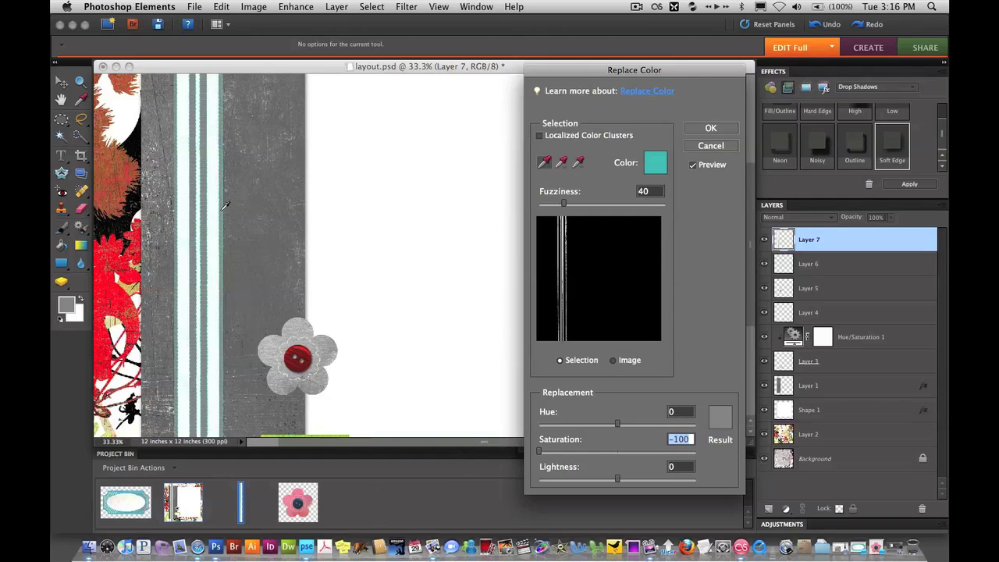
{"action": "left_click", "coordinate": [564, 163]}
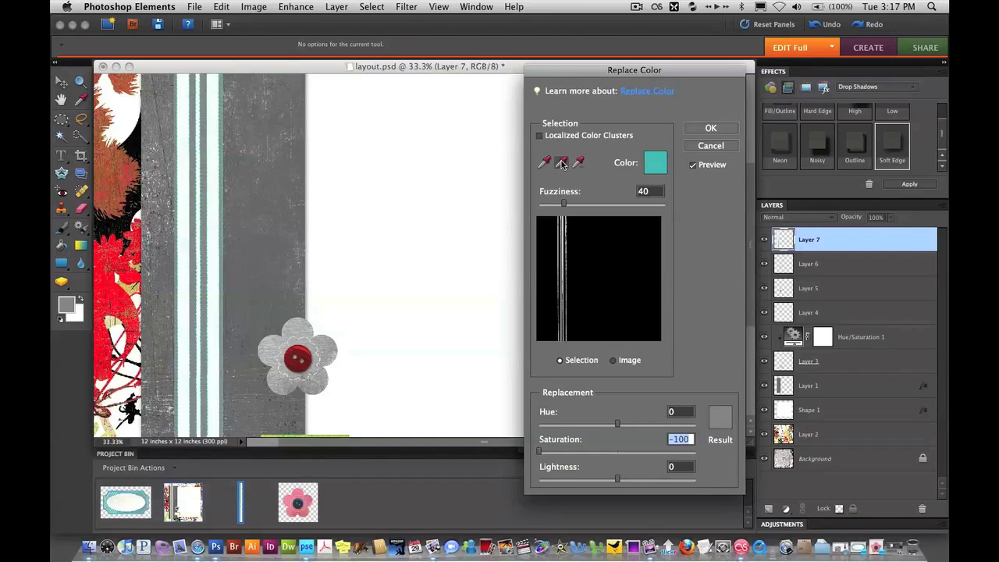
{"action": "left_click", "coordinate": [225, 137]}
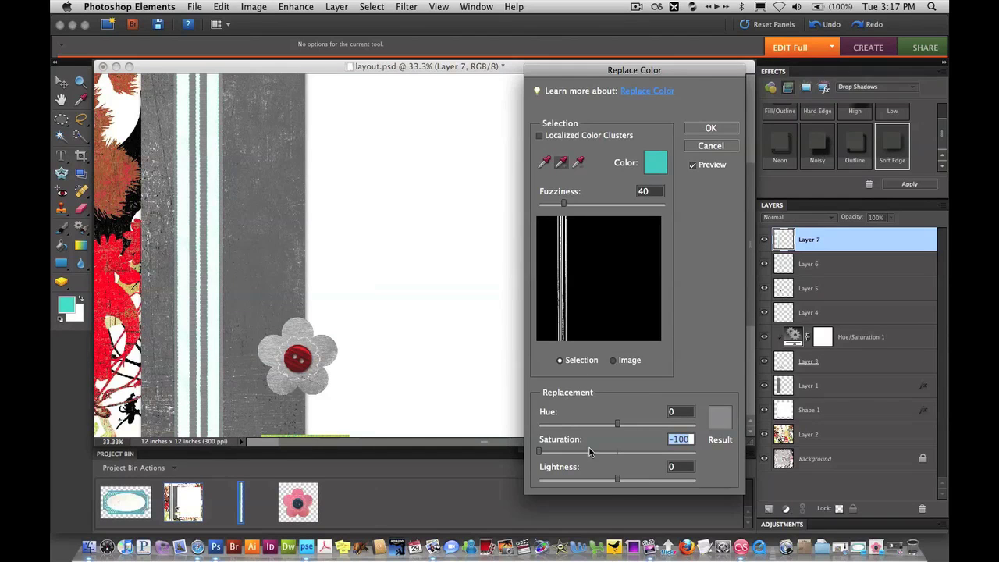
{"action": "left_click_drag", "start_coordinate": [617, 479], "coordinate": [555, 479]}
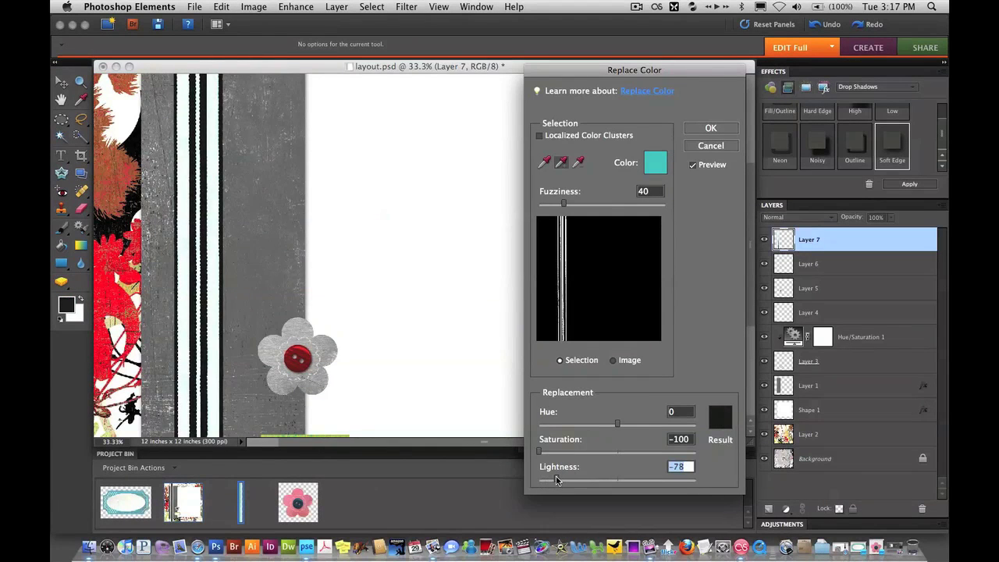
{"action": "left_click", "coordinate": [712, 129]}
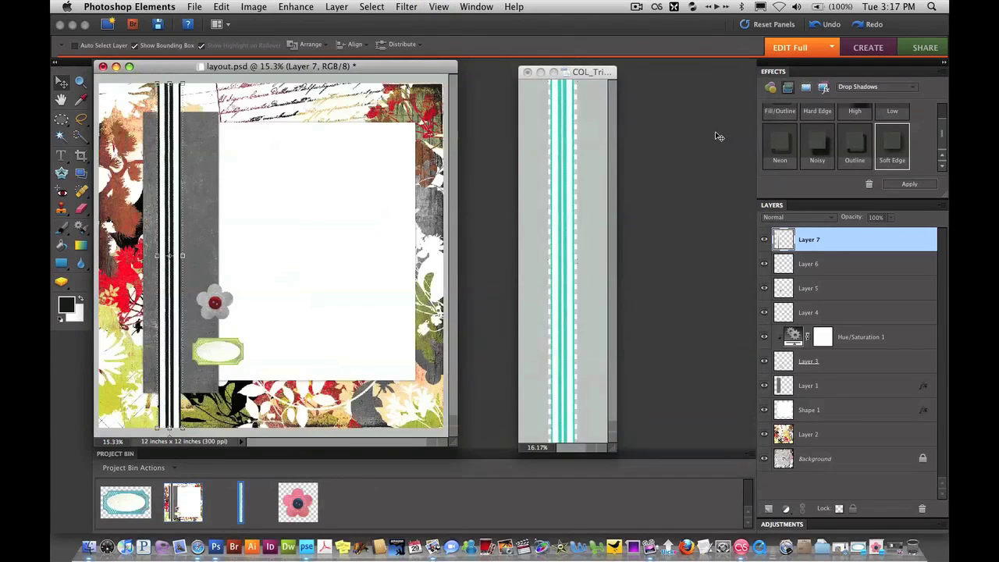